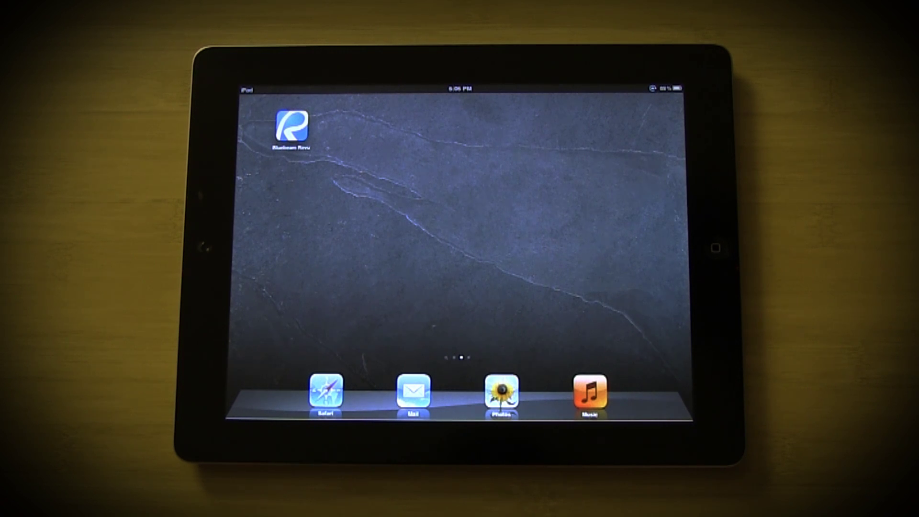
Launch Bluebeam Revu from its icon on the iPad home screen.
click(292, 128)
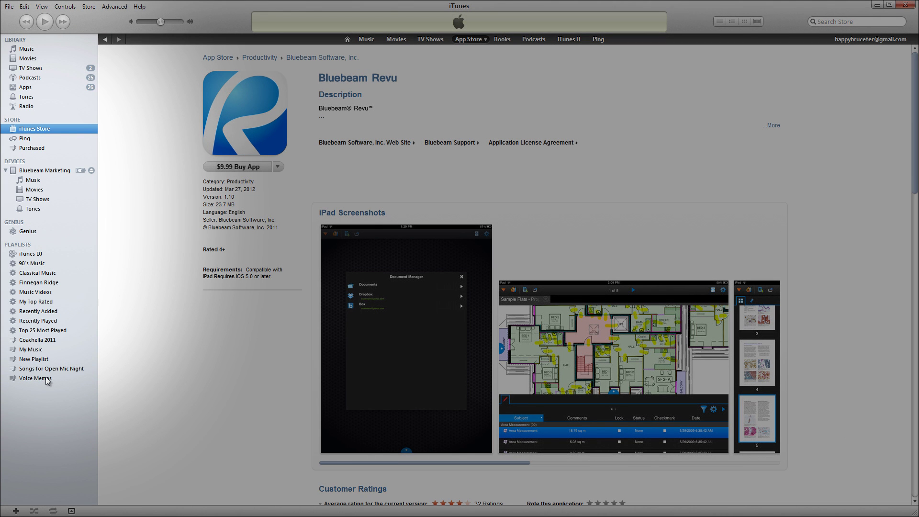
Sync project32-image-board.pdf and CalGreenCode.pdf to Revu through iTunes File Sharing.
click(45, 171)
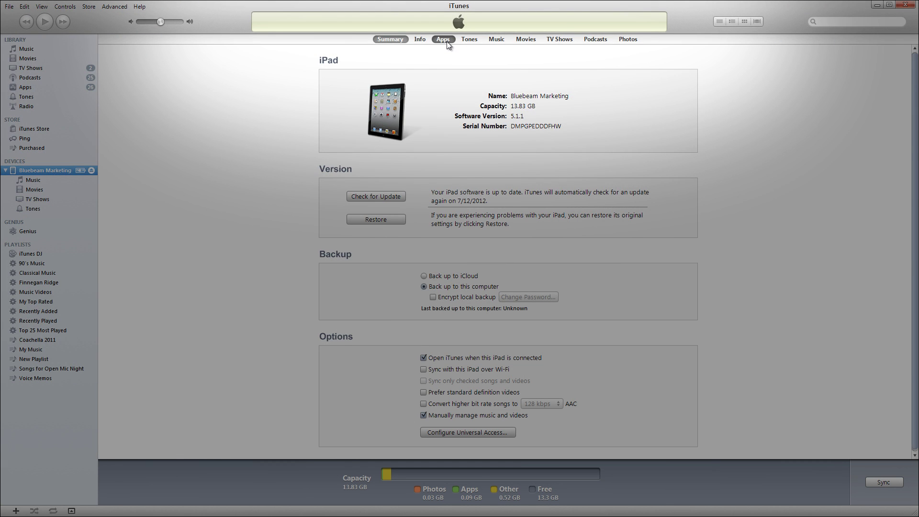
click(443, 39)
click(374, 388)
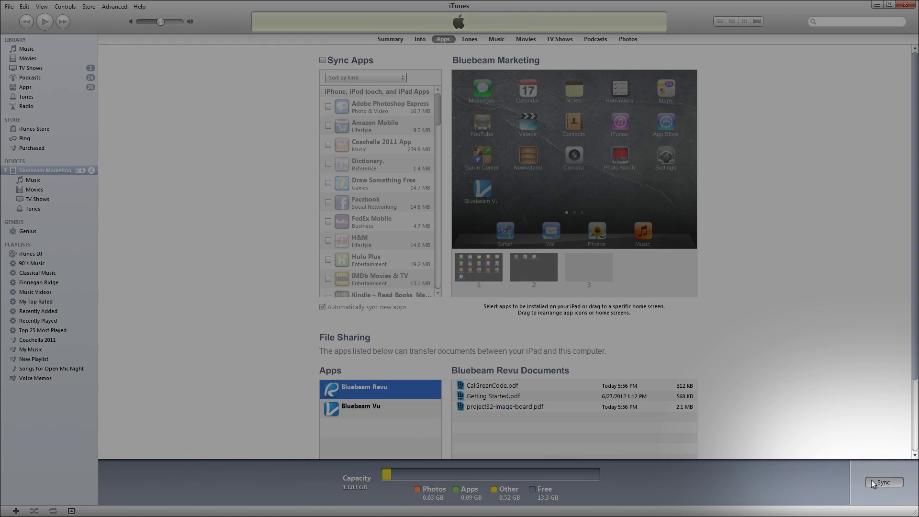
click(884, 482)
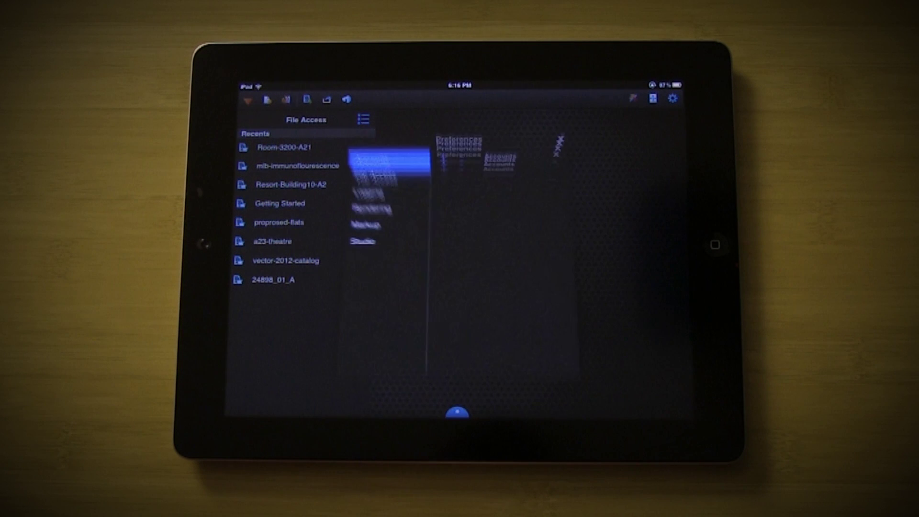
Add a Dropbox account with username and password in Revu's Accounts preferences.
click(431, 147)
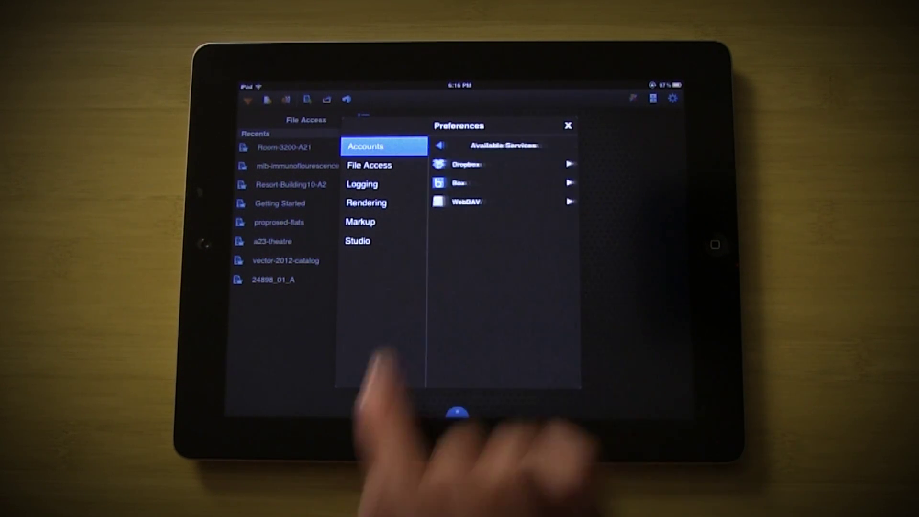
click(503, 163)
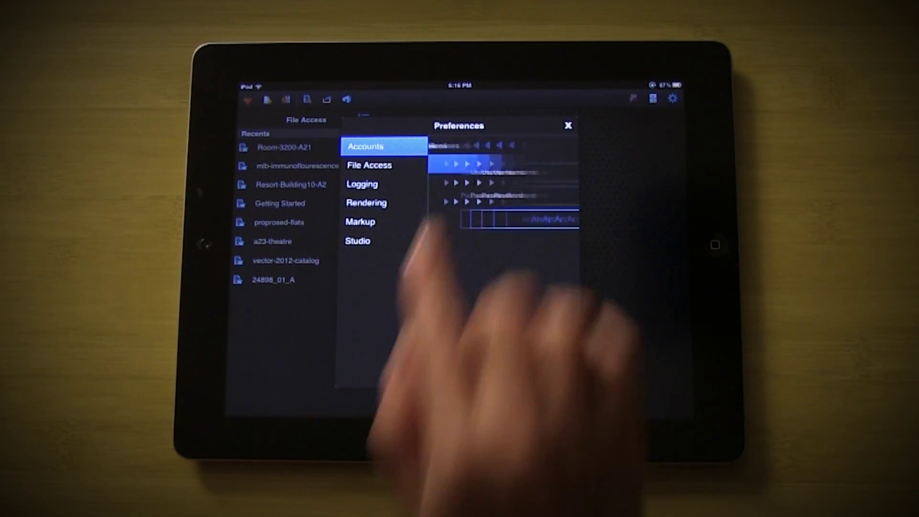
click(522, 173)
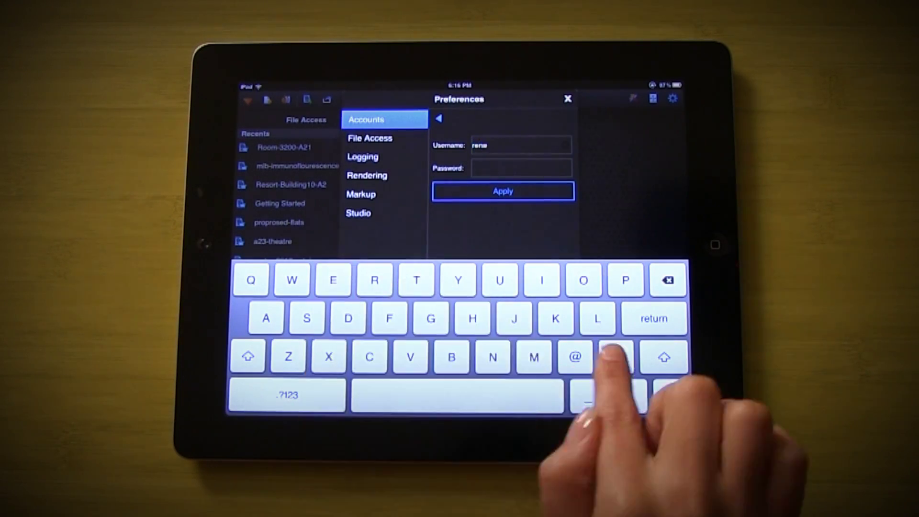
click(521, 169)
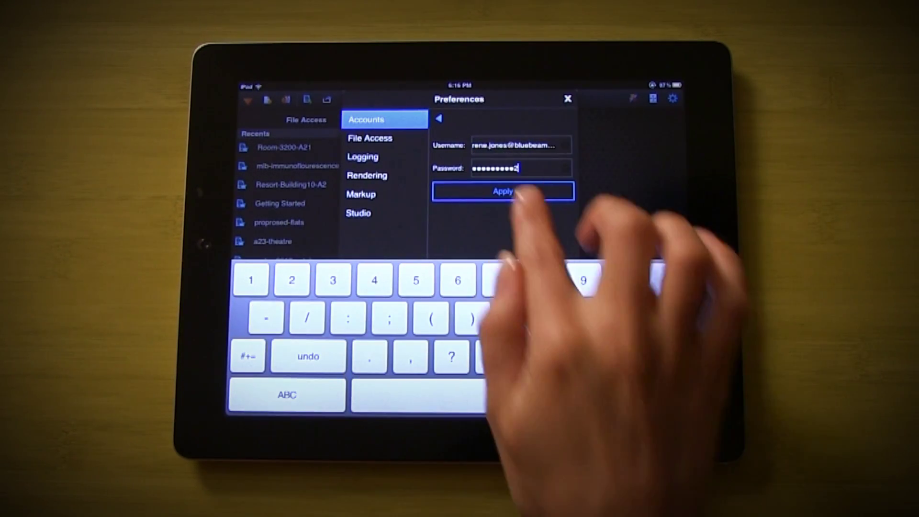
click(503, 191)
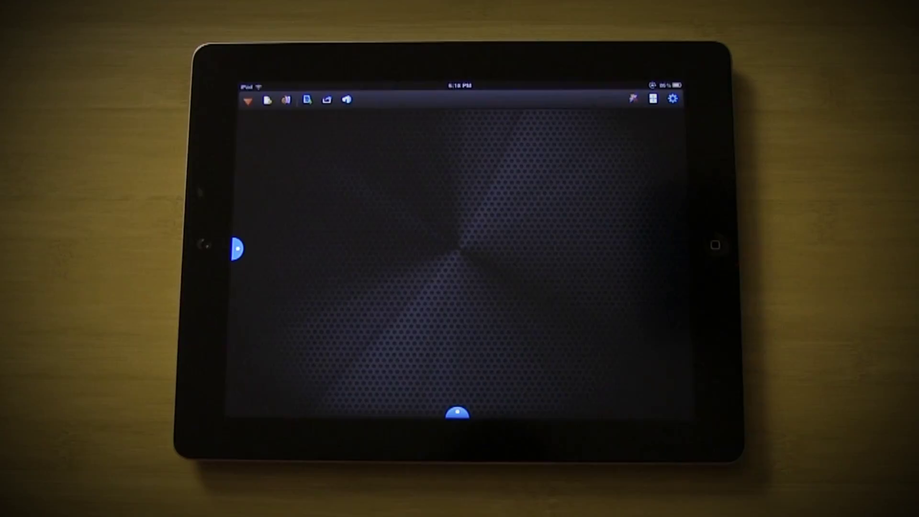
Browse iPad Documents and Dropbox in the Document Manager, then open wilhome.pdf.
click(307, 99)
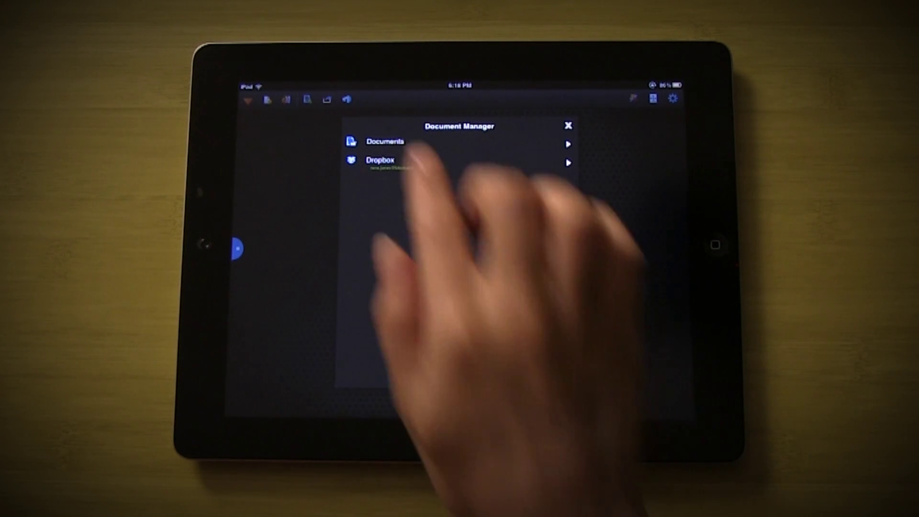
click(403, 143)
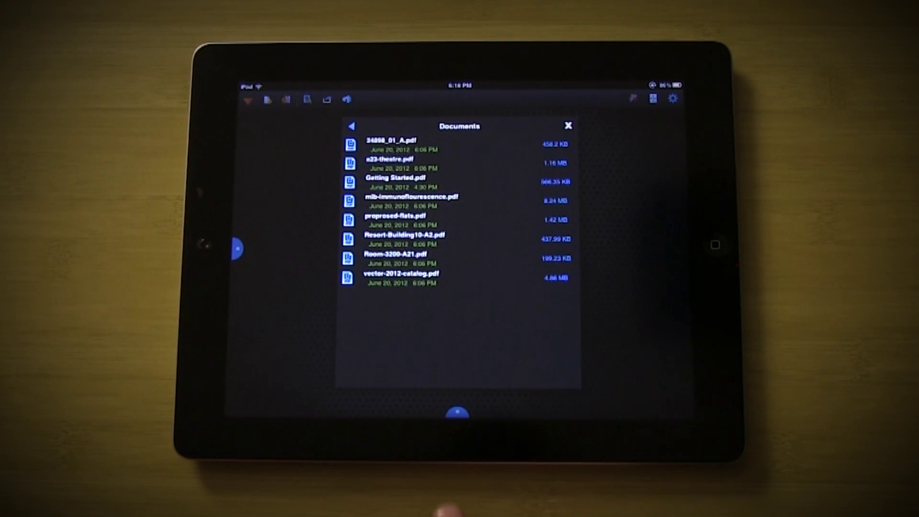
click(351, 126)
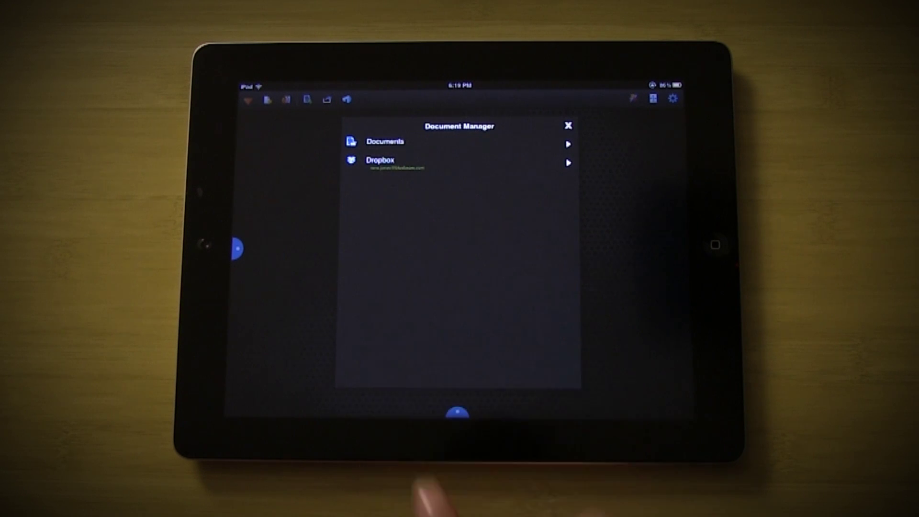
click(388, 161)
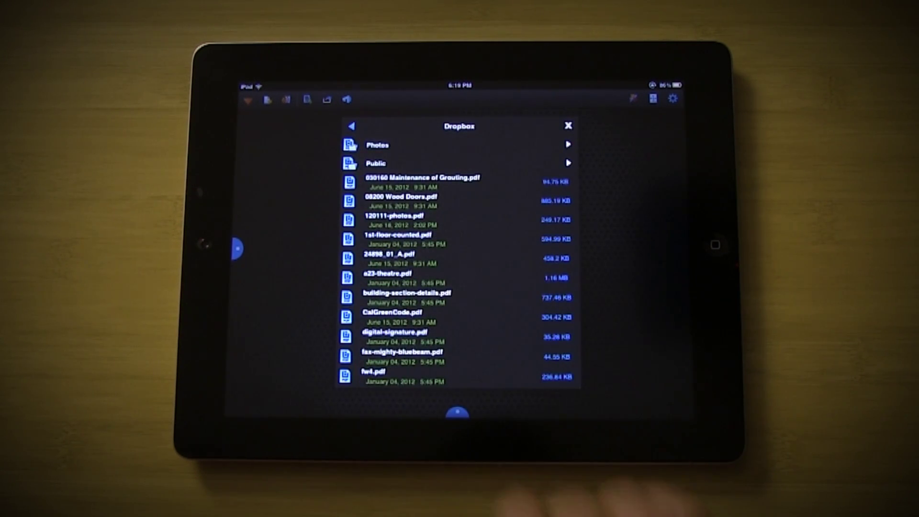
scroll(402, 338, down, 8)
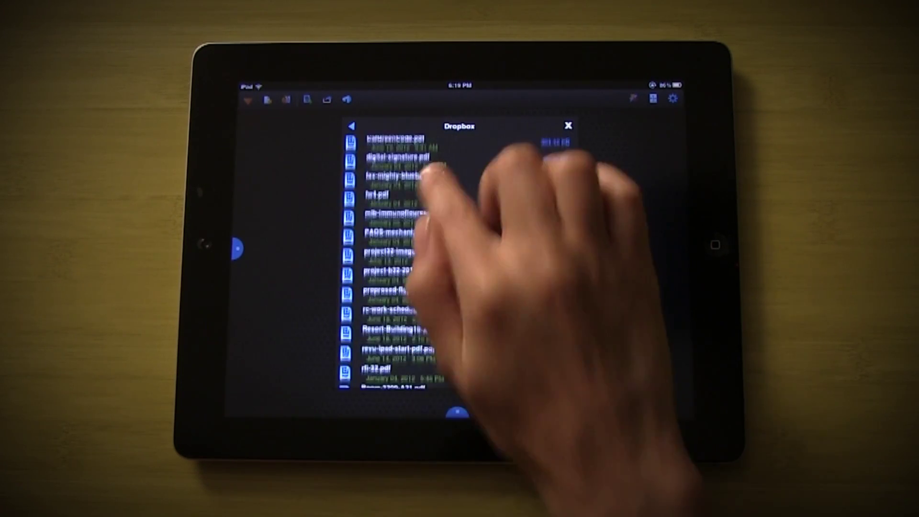
scroll(410, 288, down, 5)
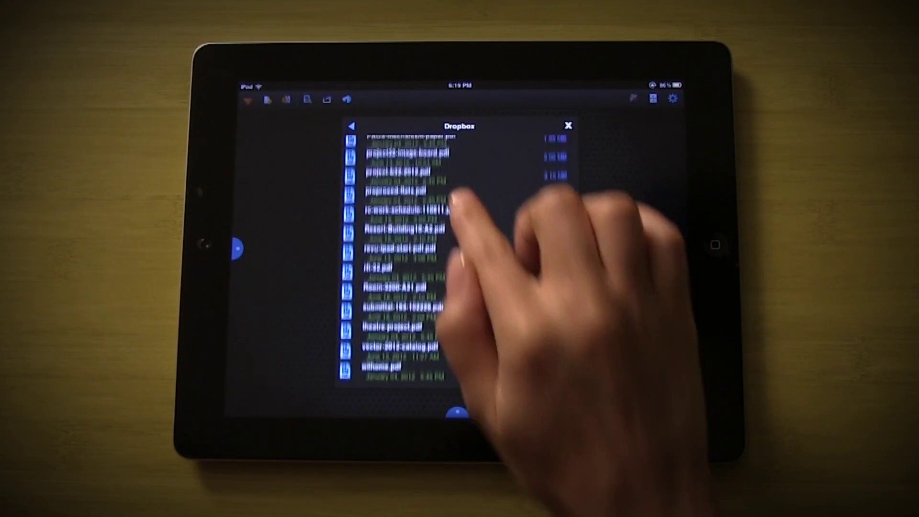
click(381, 374)
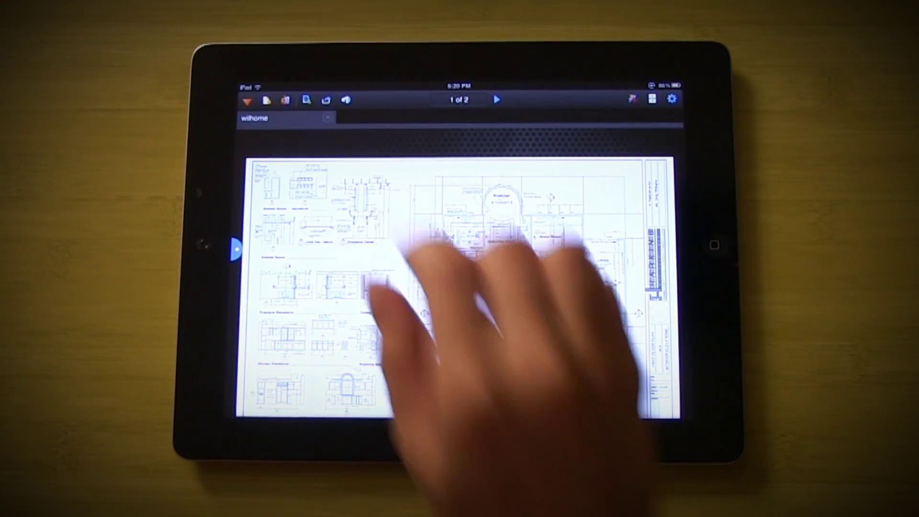
Create a file category named project32 from the File Access panel.
click(248, 101)
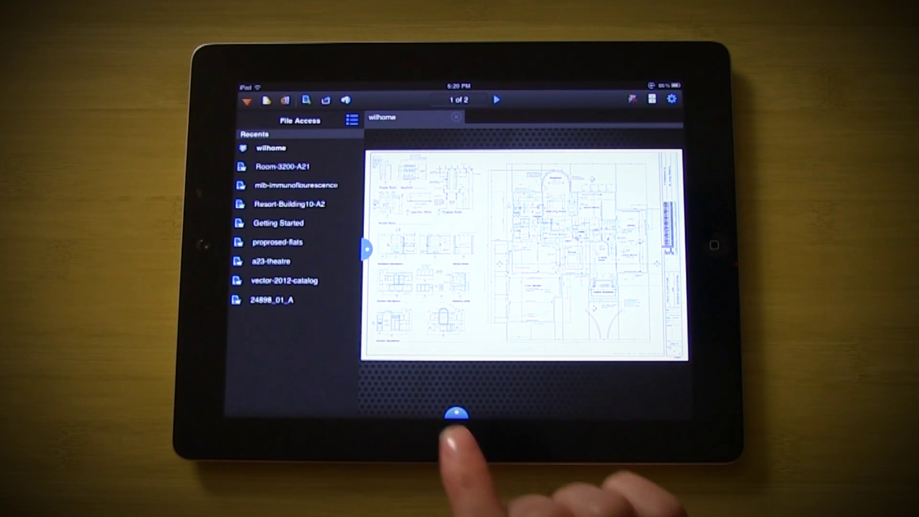
click(352, 121)
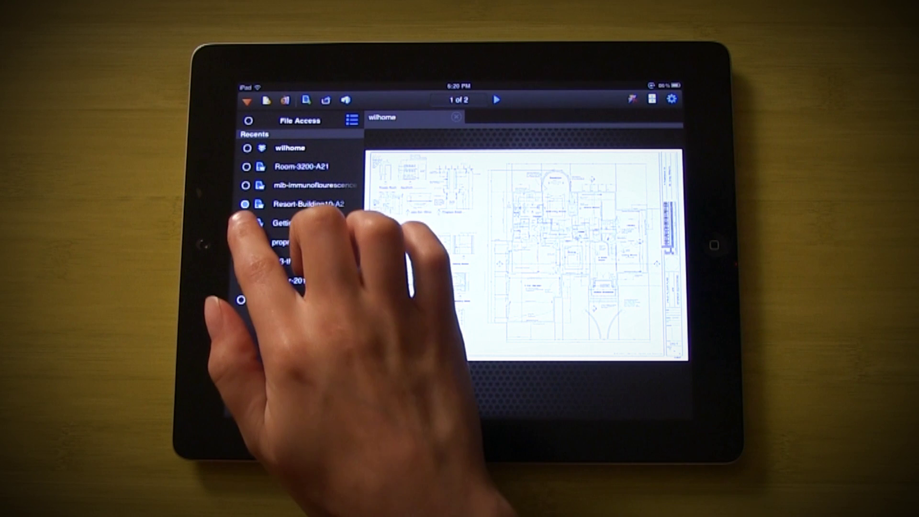
click(332, 408)
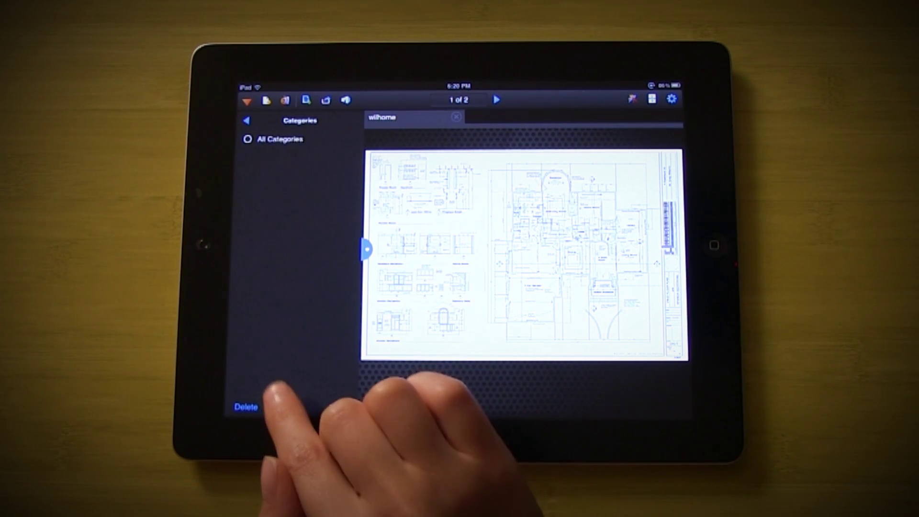
click(295, 408)
text(project32)
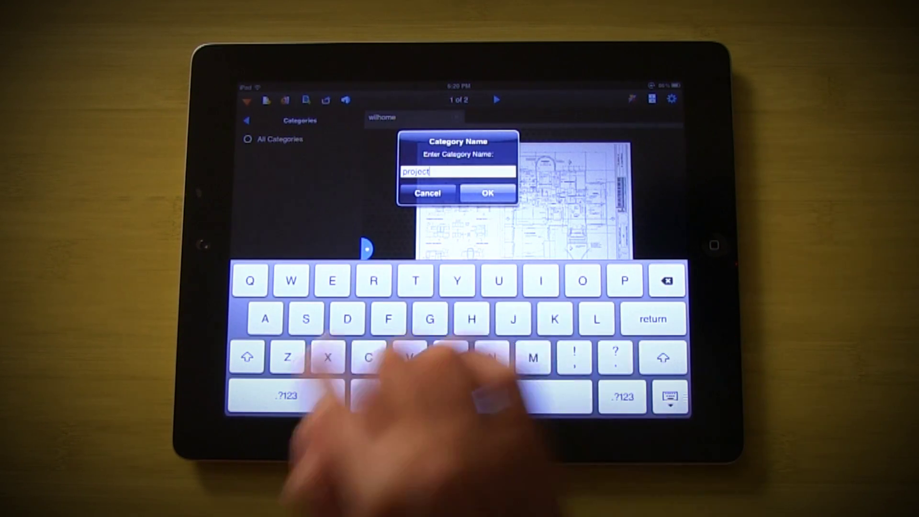
click(488, 193)
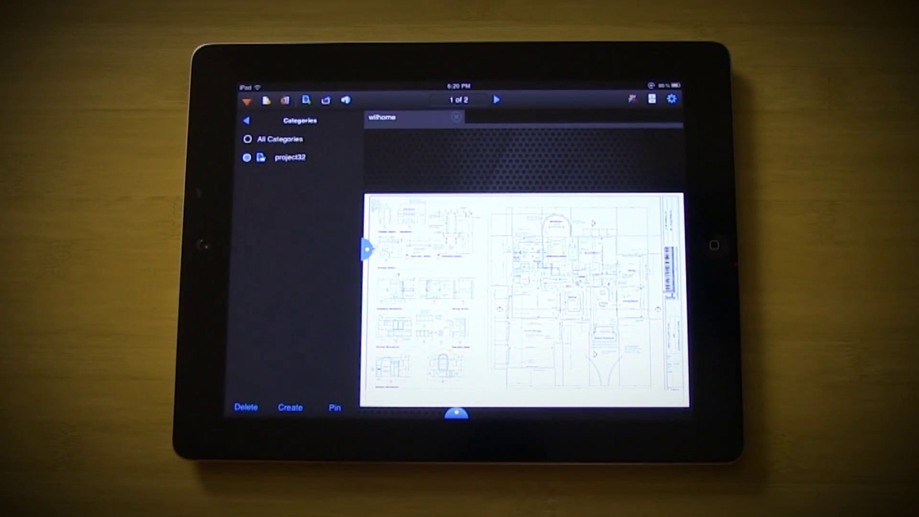
click(247, 120)
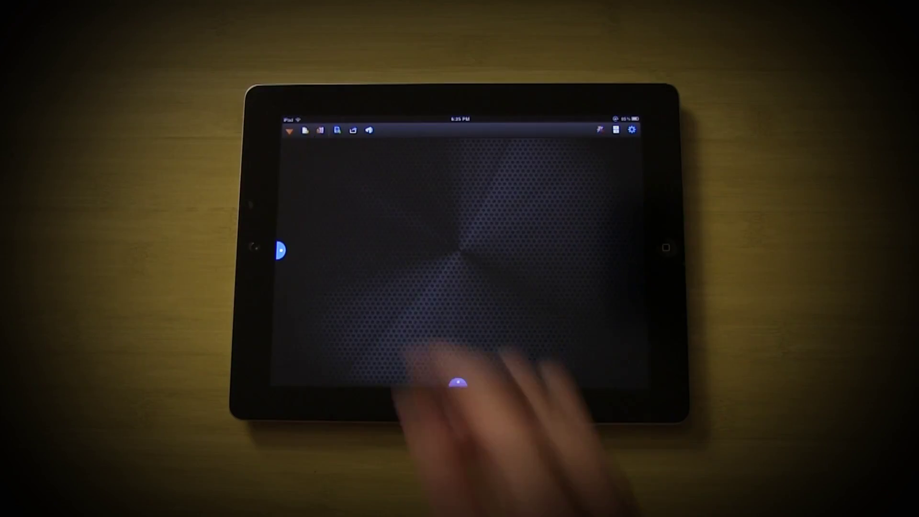
Create a blank document titled newPdf and start an email with the file.
click(296, 132)
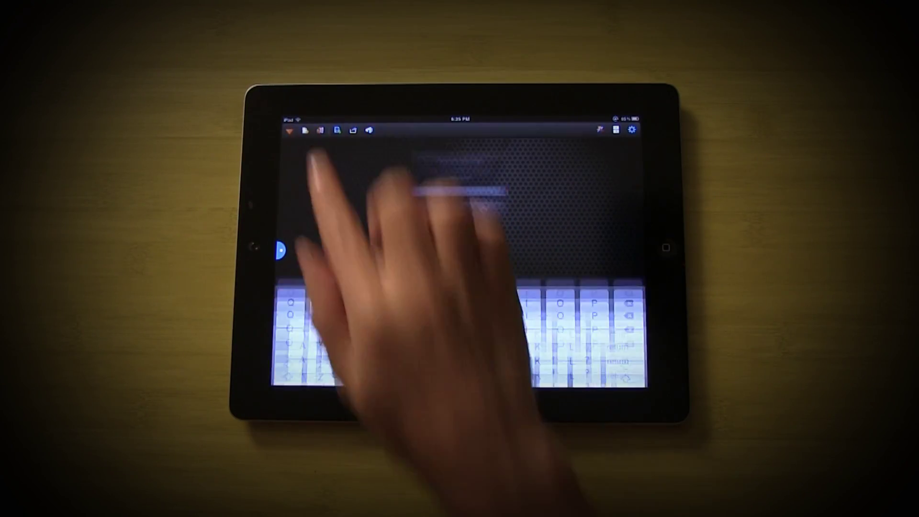
text(newPdf)
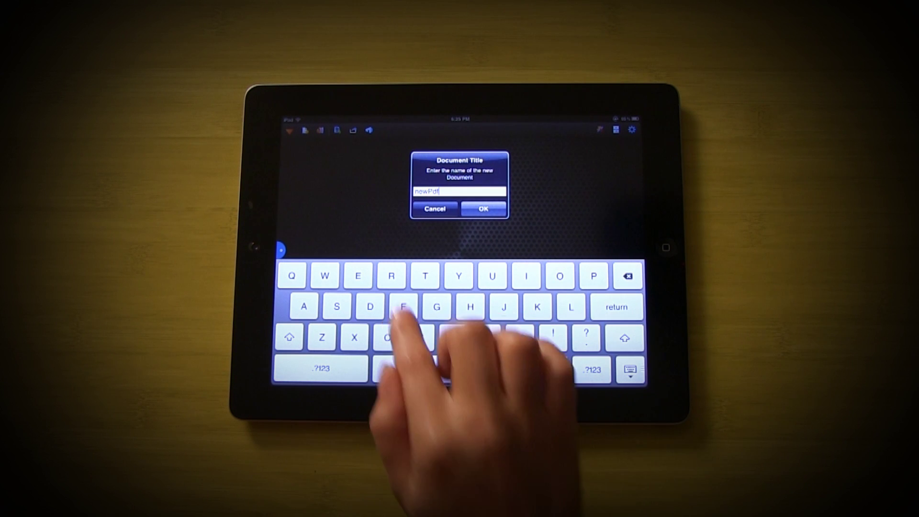
click(484, 208)
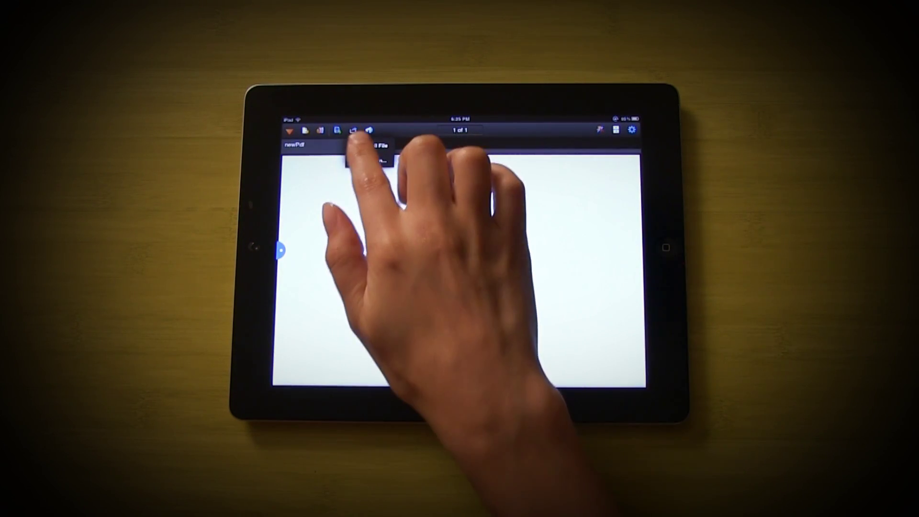
click(353, 130)
click(370, 145)
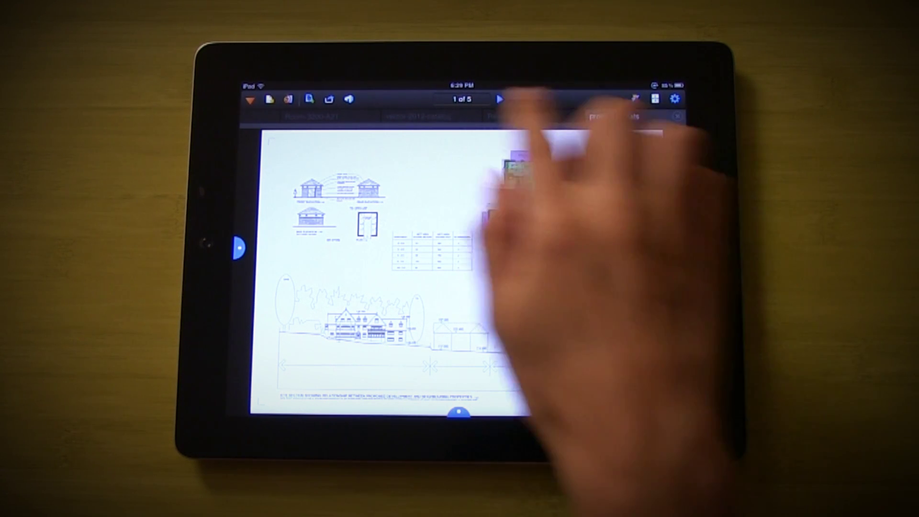
drag(503, 116, 575, 116)
In vector-2012-catalog, jump to page A:4, then to the Table of Contents bookmark.
click(478, 116)
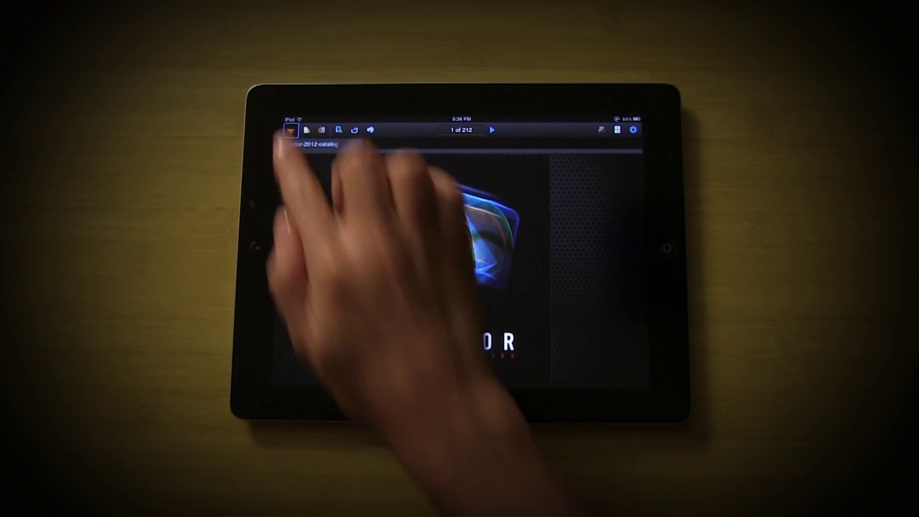
click(291, 131)
scroll(331, 287, down, 5)
scroll(335, 273, down, 5)
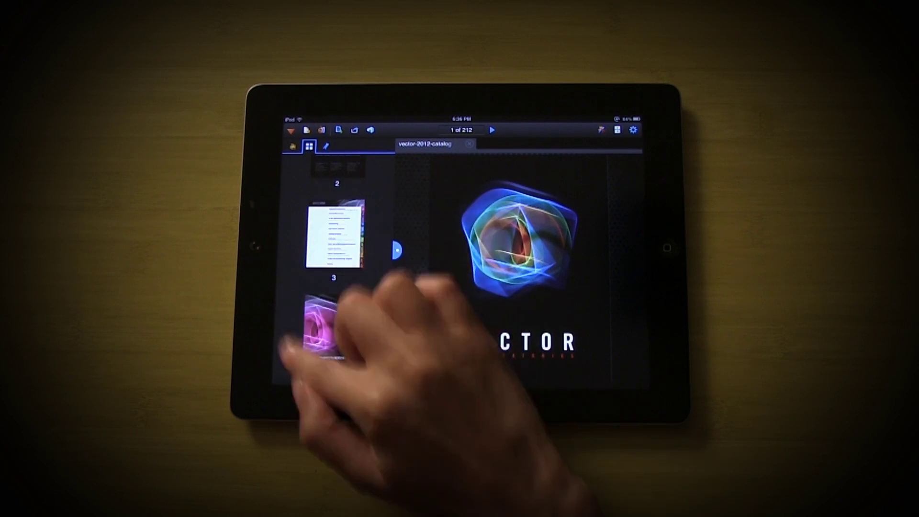
scroll(333, 273, down, 5)
scroll(334, 273, down, 5)
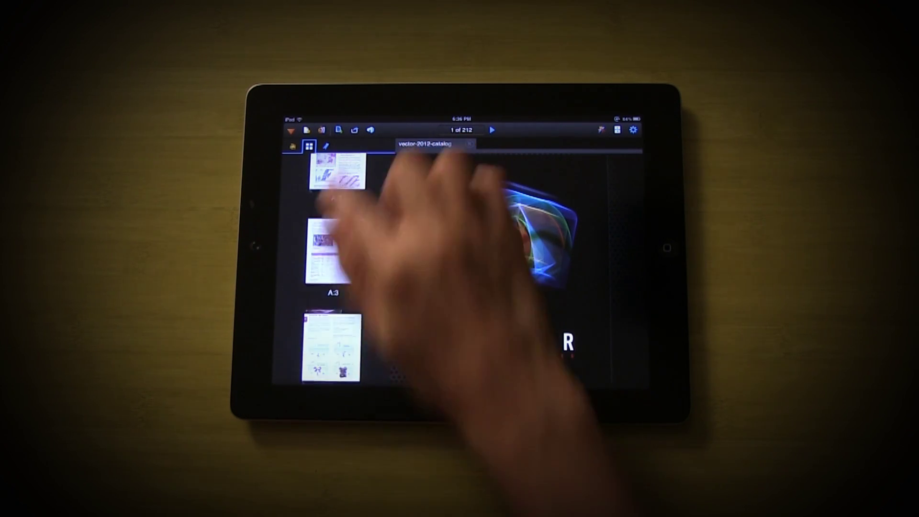
scroll(333, 274, down, 5)
click(334, 280)
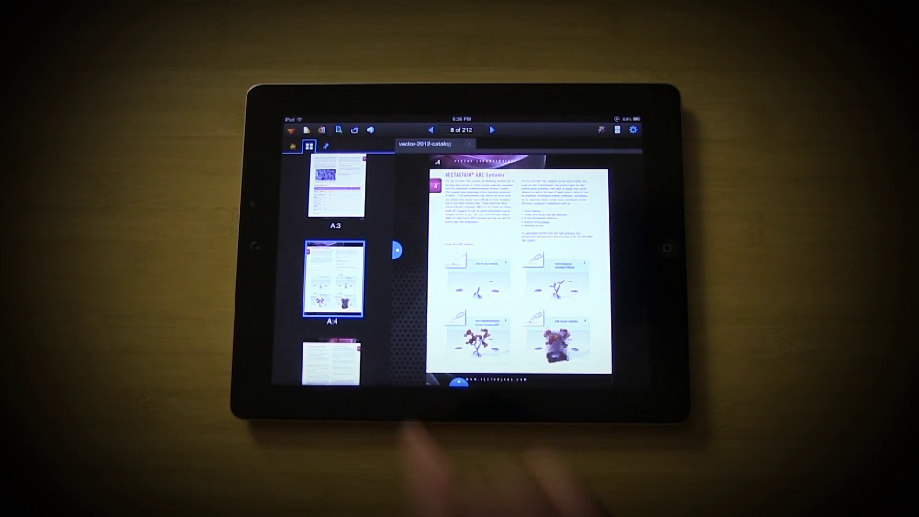
click(326, 146)
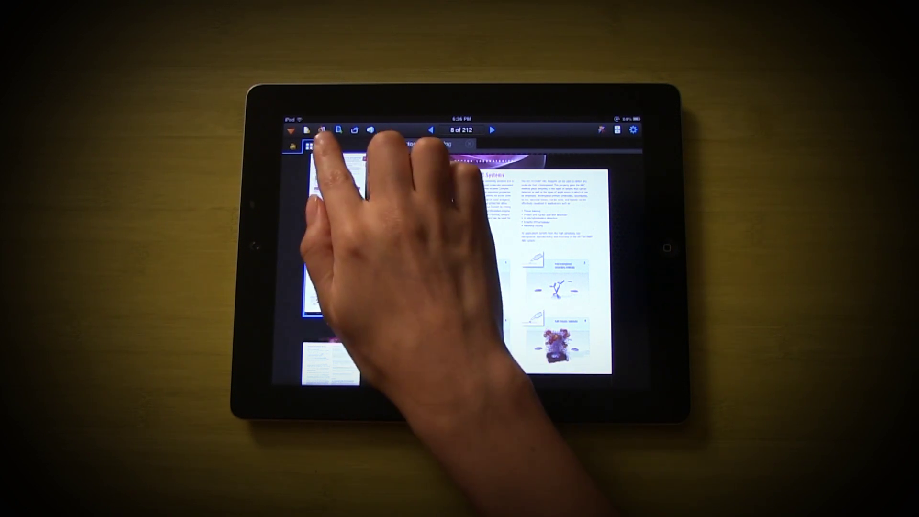
click(306, 206)
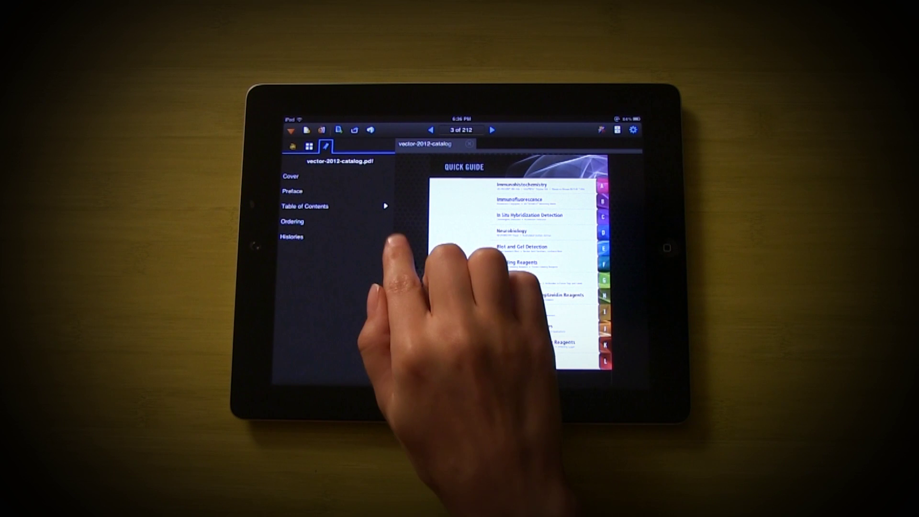
click(396, 250)
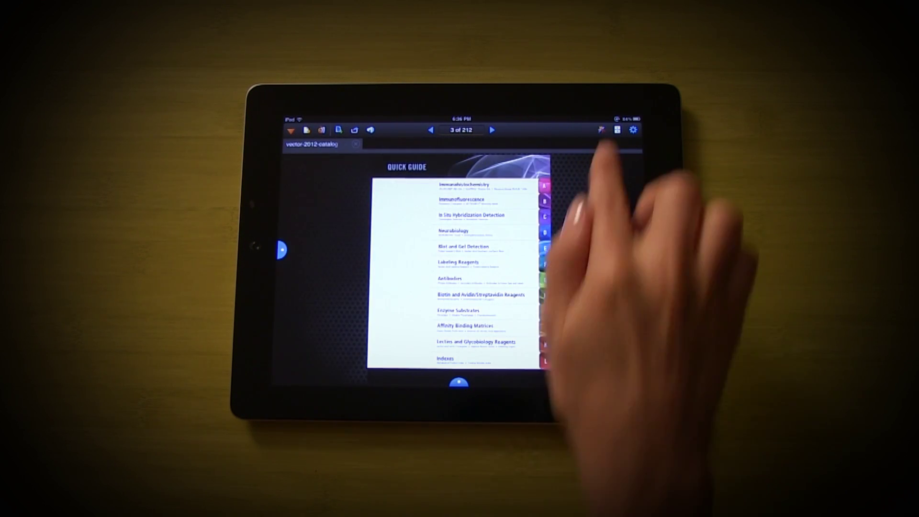
Set the Quick Guide page view to Fit Width.
click(618, 130)
click(618, 145)
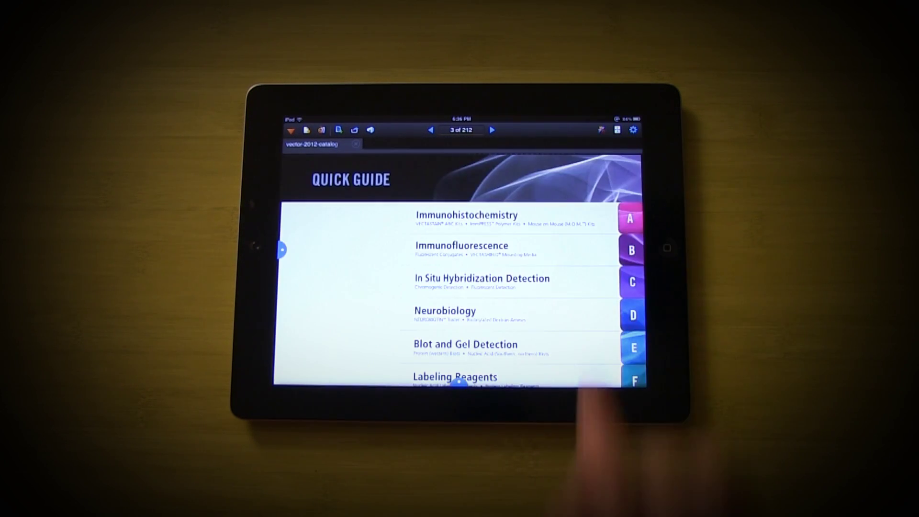
drag(467, 360, 467, 187)
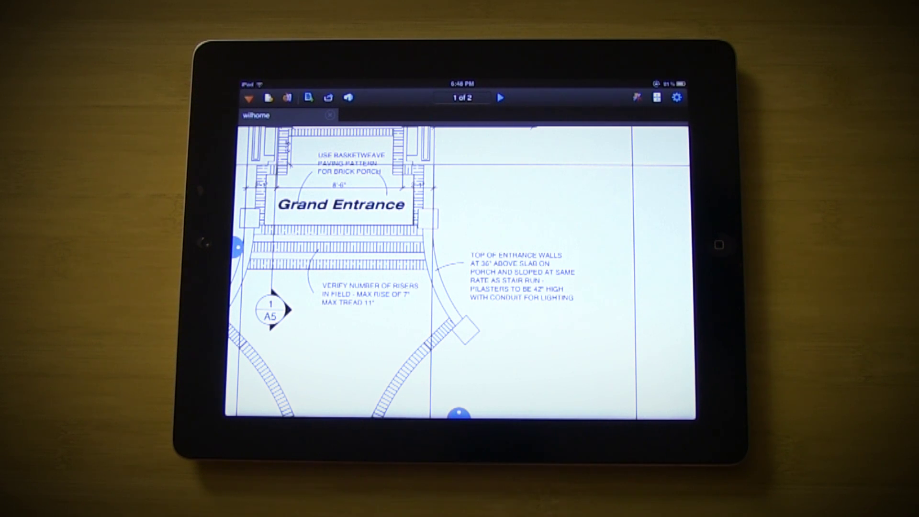
Place a callout reading 'need details' beside the Grand Entrance label.
click(638, 98)
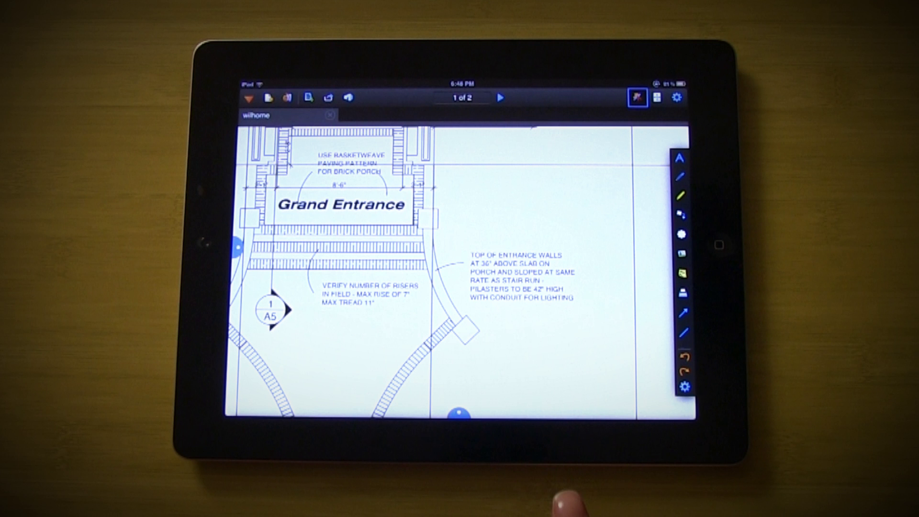
click(681, 214)
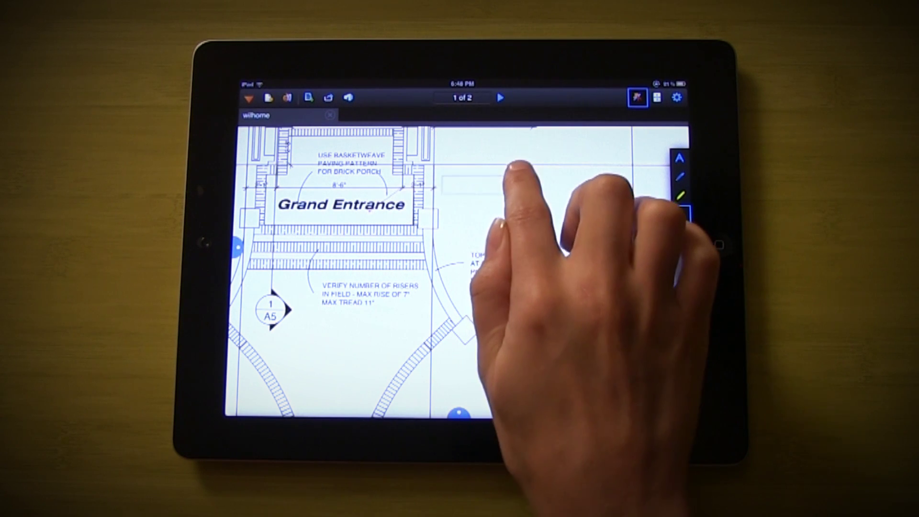
click(517, 180)
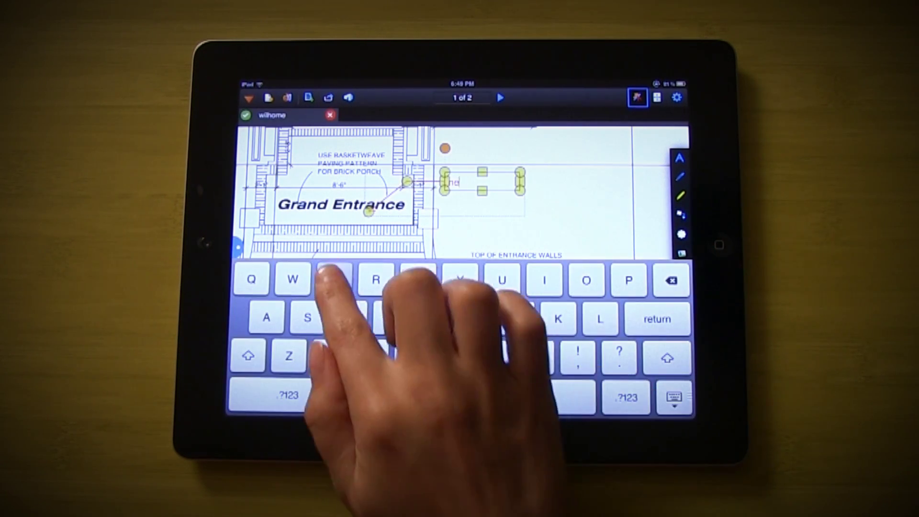
text(ails)
click(564, 244)
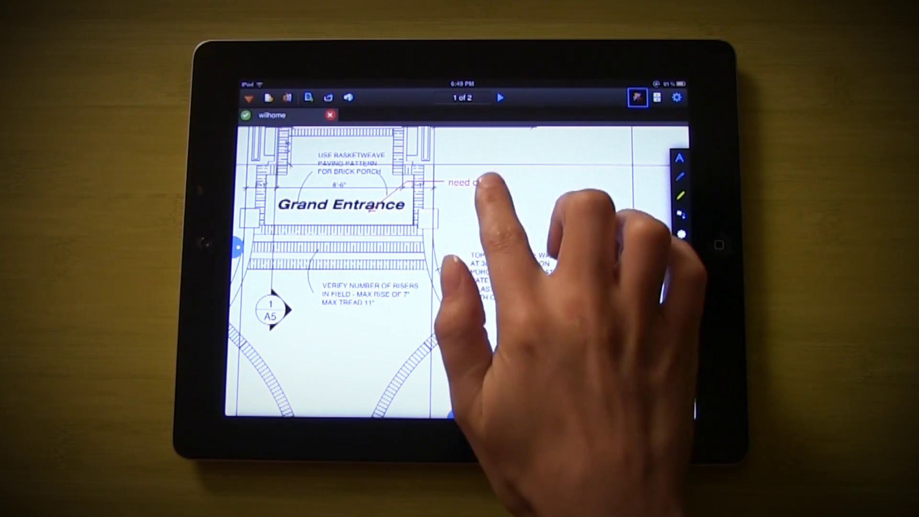
Style the callout with yellow fill, thicker line, and triangle arrowhead, then save.
click(684, 387)
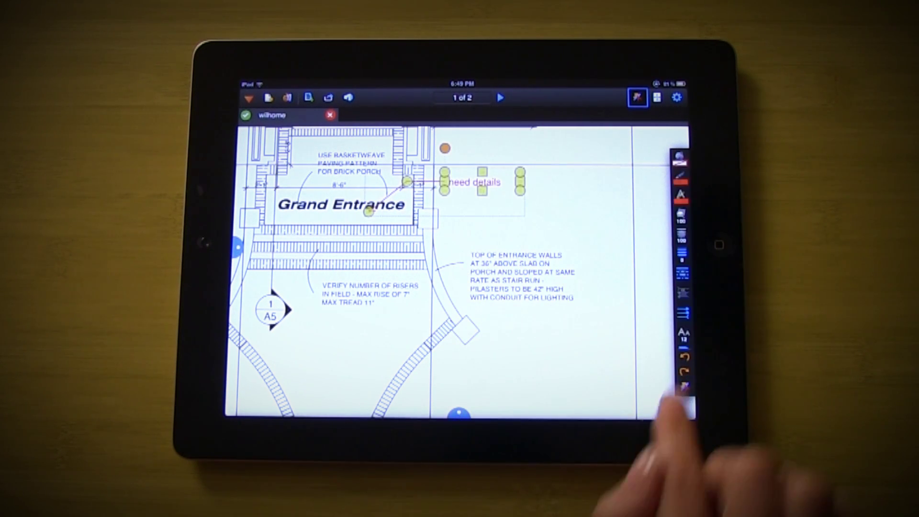
click(681, 173)
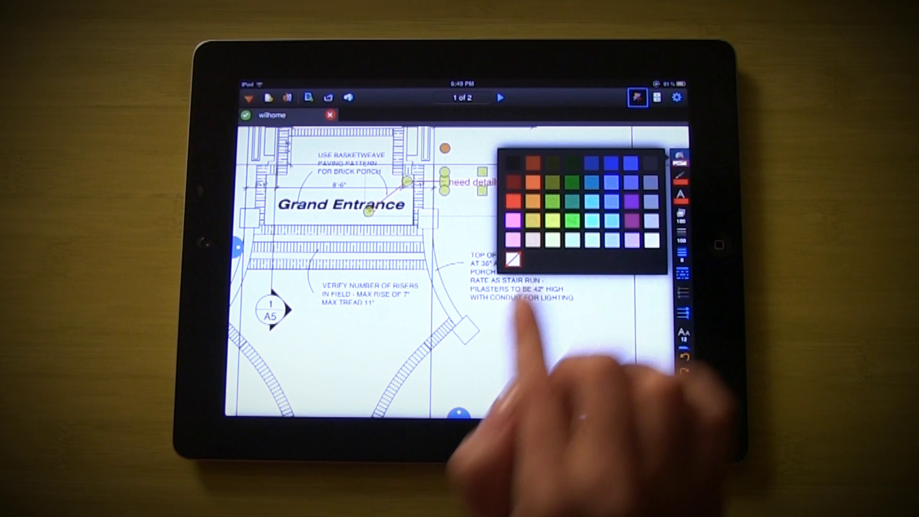
click(533, 220)
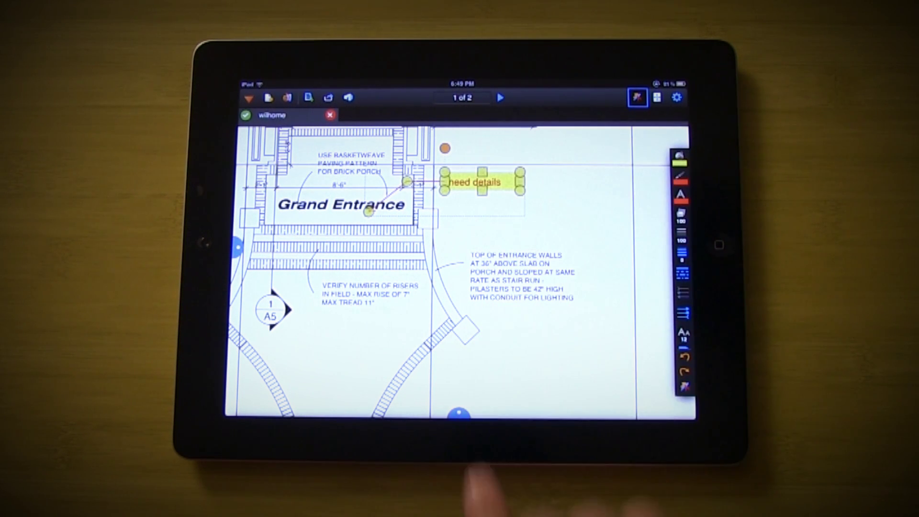
click(683, 313)
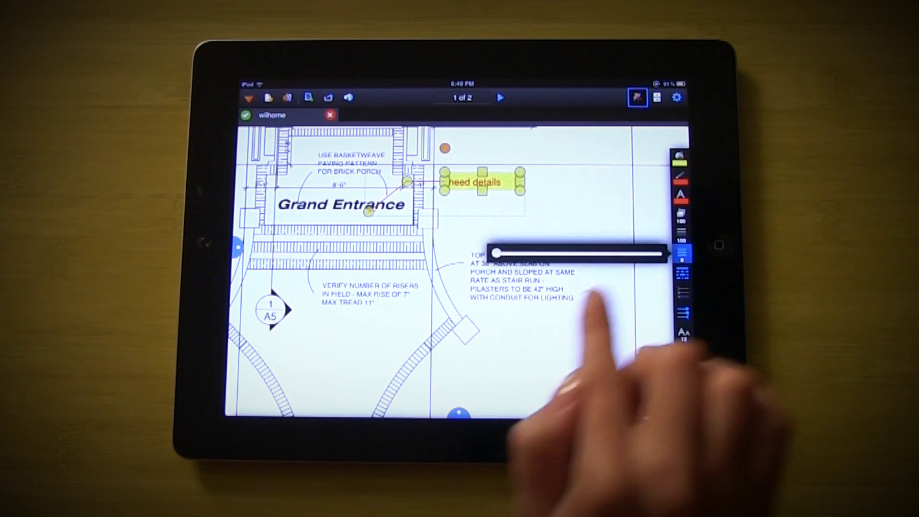
mouse_move(499, 252)
mouse_down()
mouse_move(603, 253)
mouse_move(564, 254)
mouse_up()
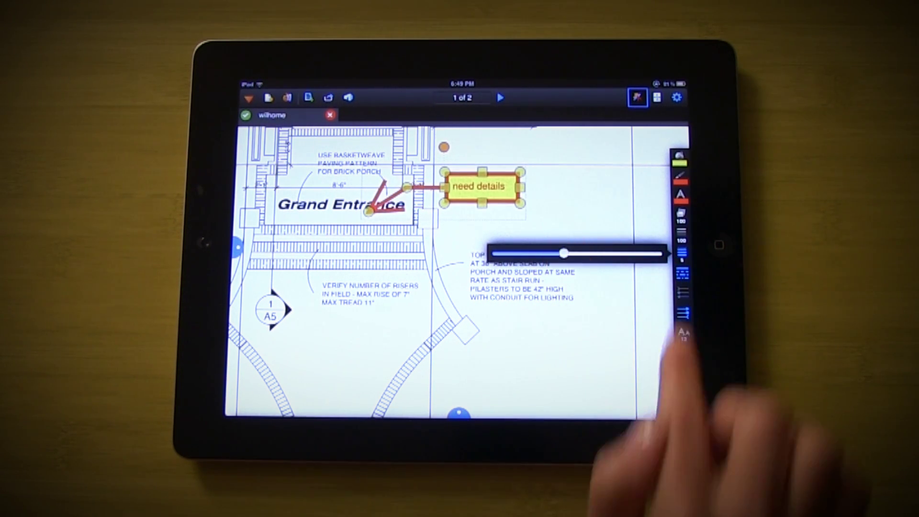
click(683, 314)
click(633, 352)
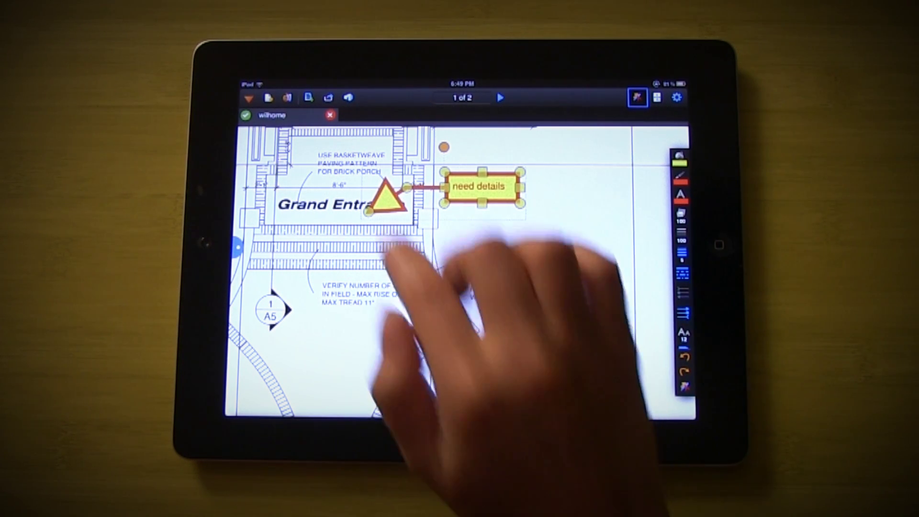
click(246, 115)
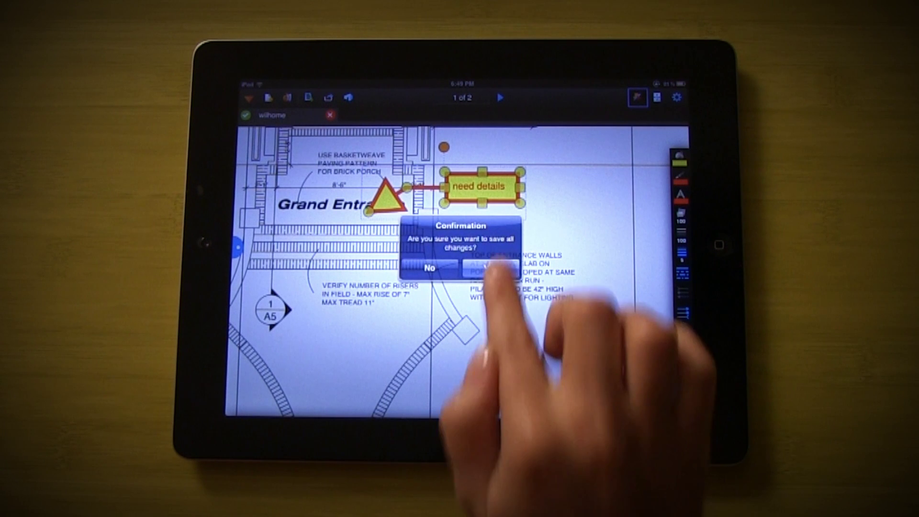
click(490, 269)
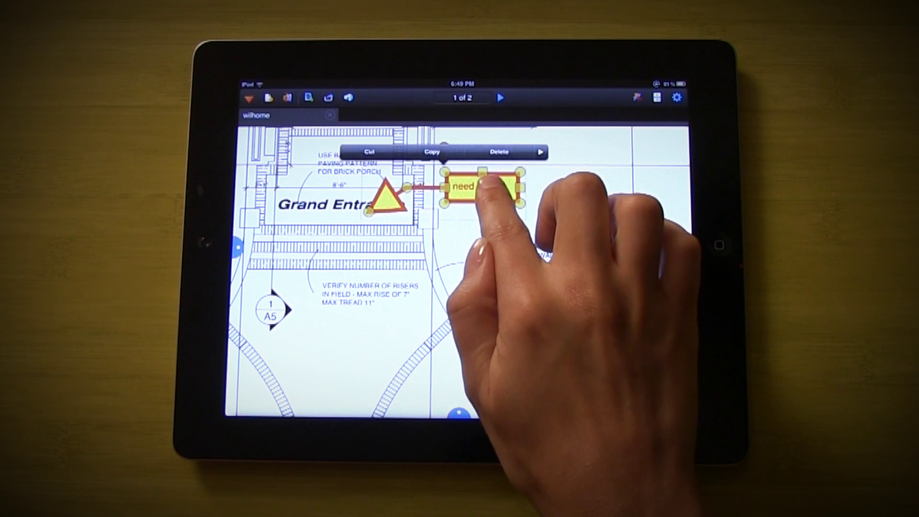
Delete the 'need details' callout and save the drawing, confirming with Yes.
click(499, 152)
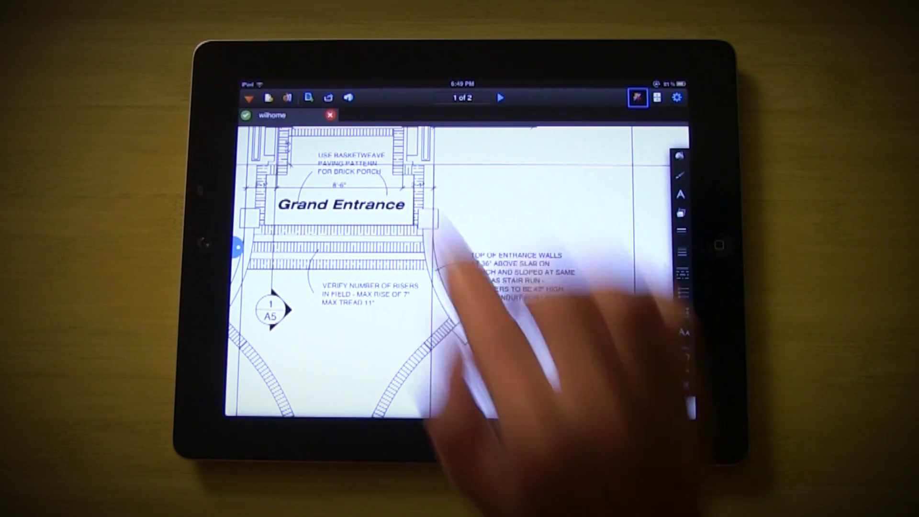
click(244, 115)
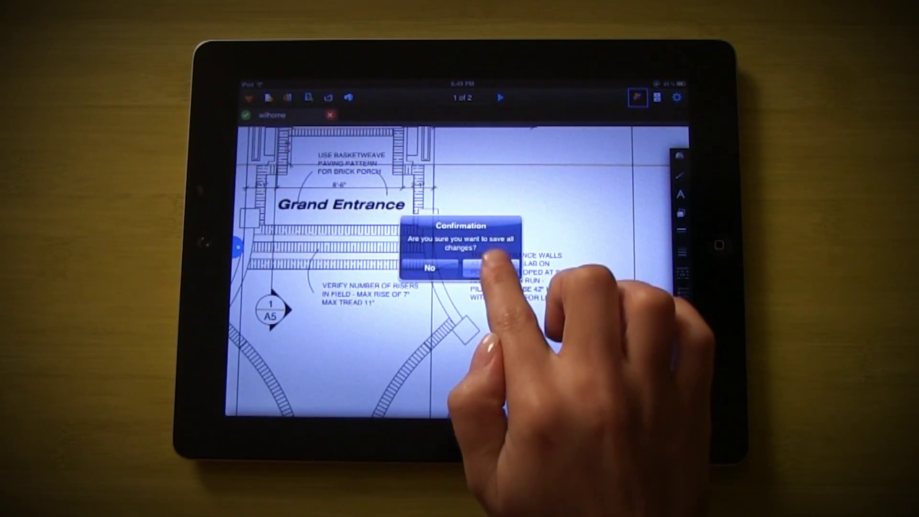
click(493, 267)
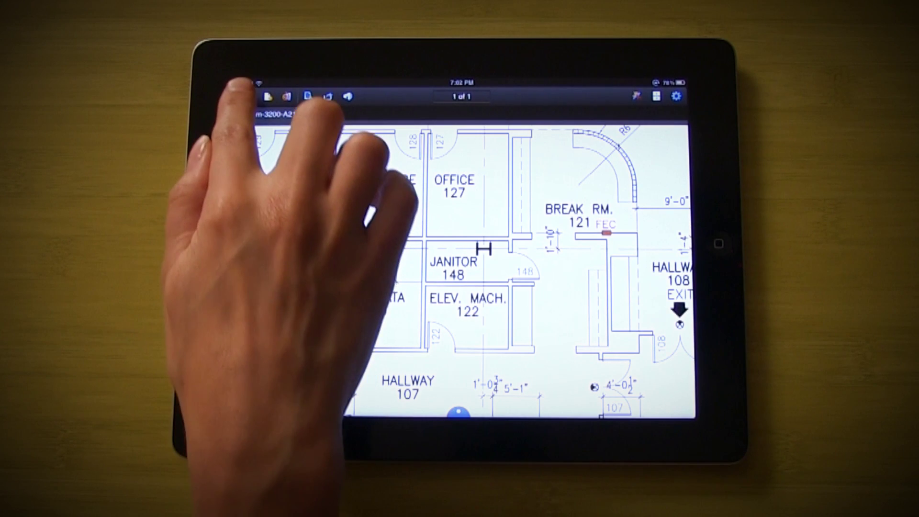
Stamp the GL punch key in Office 129 and TD in Office 128.
click(248, 115)
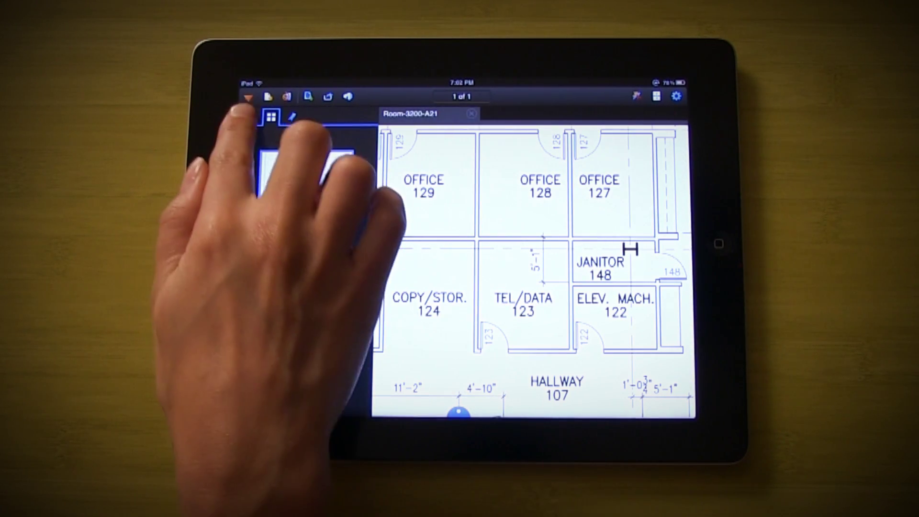
click(250, 118)
click(271, 187)
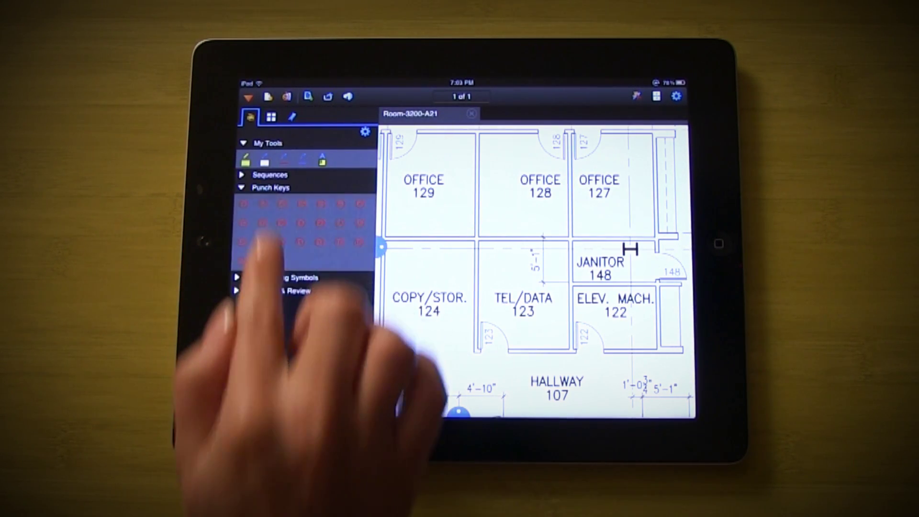
click(301, 223)
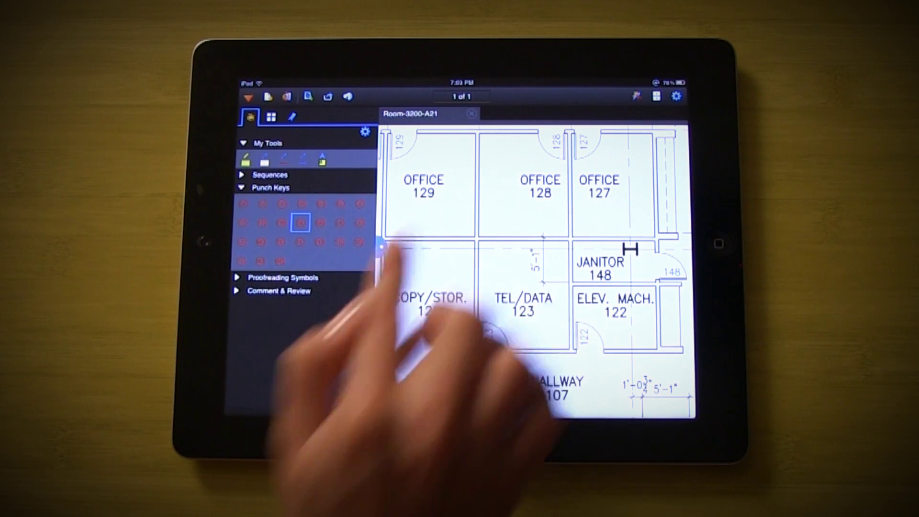
click(451, 215)
click(339, 242)
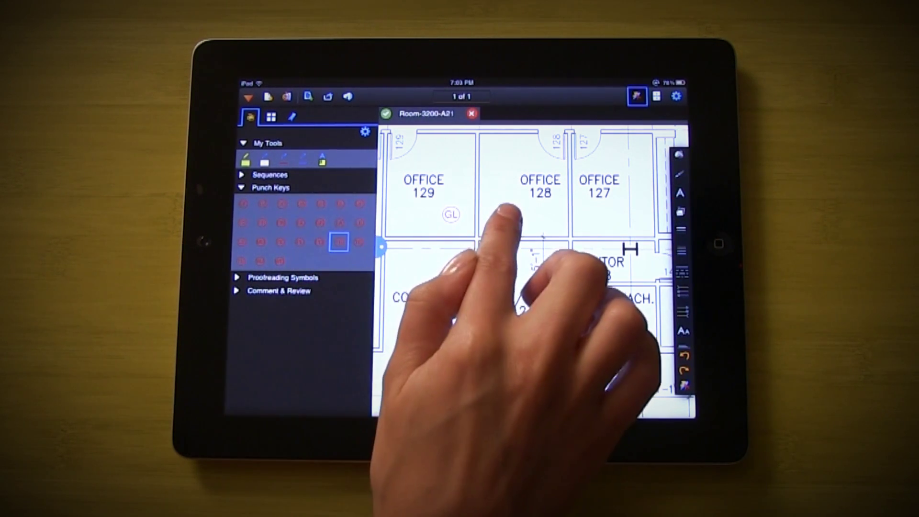
click(509, 219)
Add the MD punch-key stamp to My Tools.
click(260, 242)
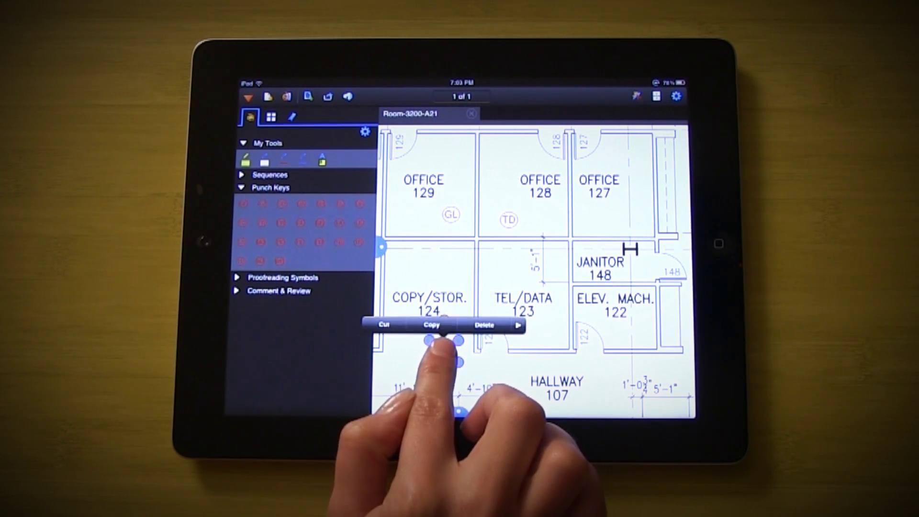
click(518, 326)
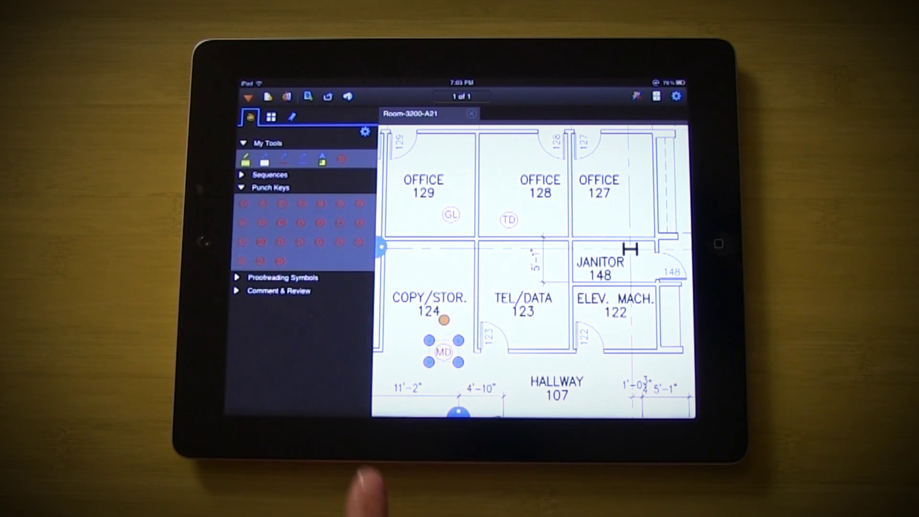
click(340, 158)
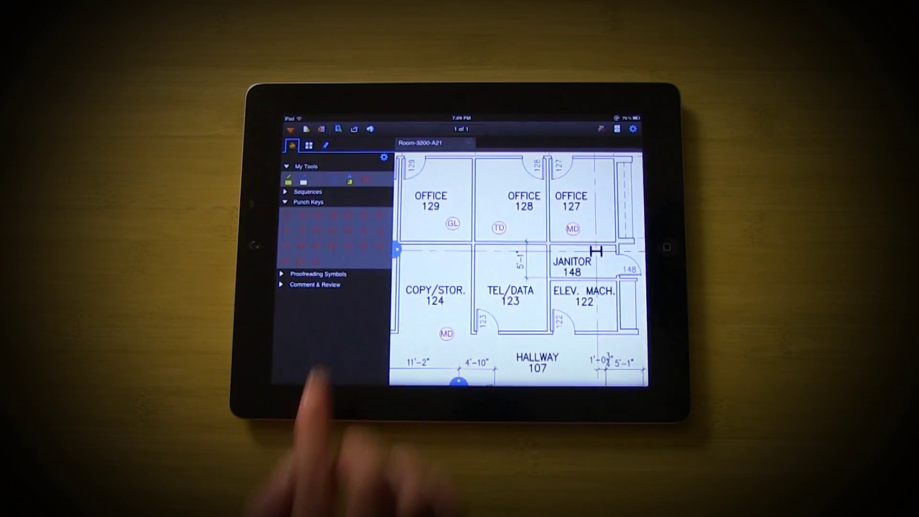
Create a tool set named 'new tool set' and paste a copy of the MD stamp into it.
click(514, 151)
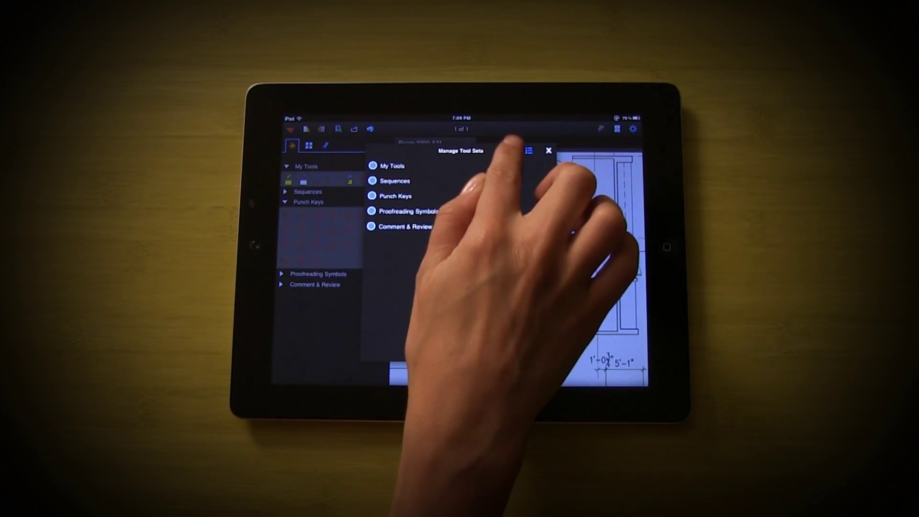
text(new tool set)
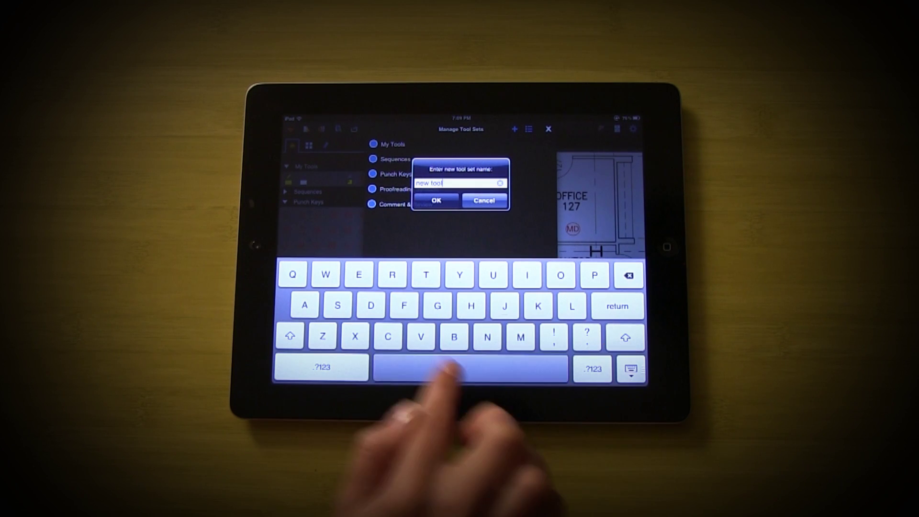
click(436, 200)
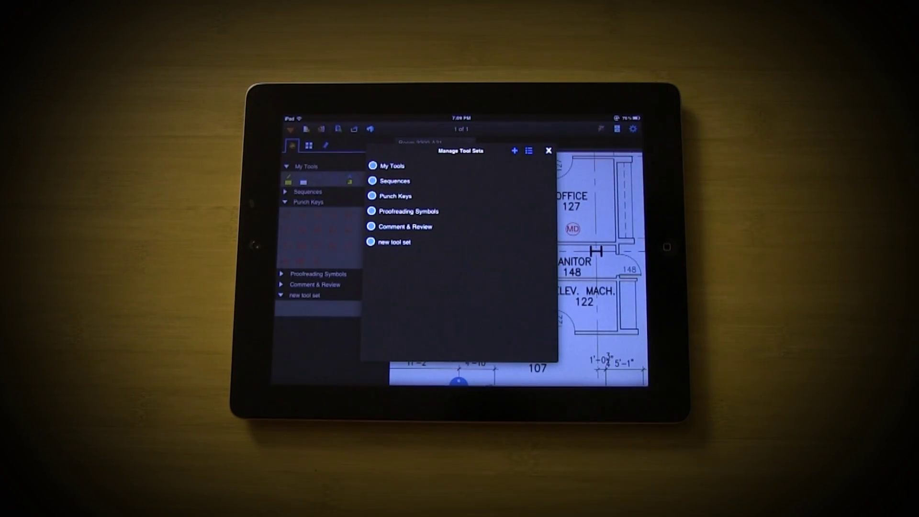
click(549, 150)
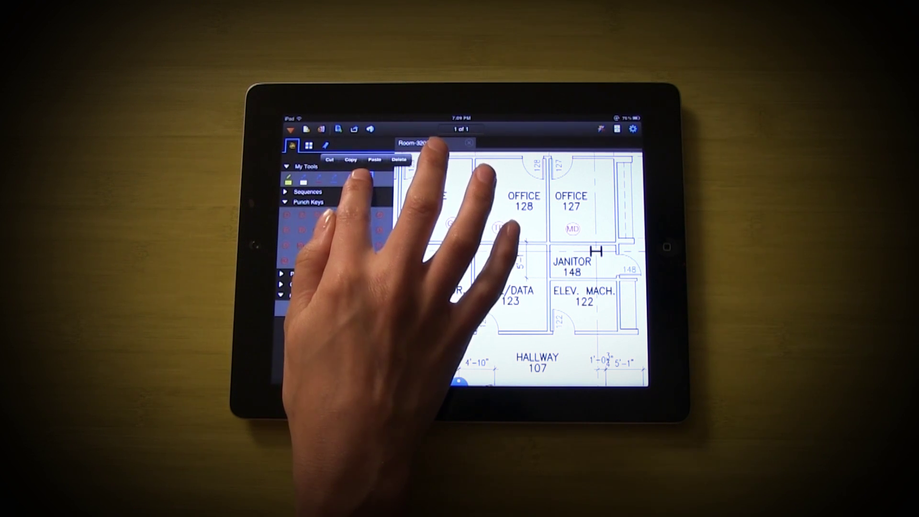
click(375, 160)
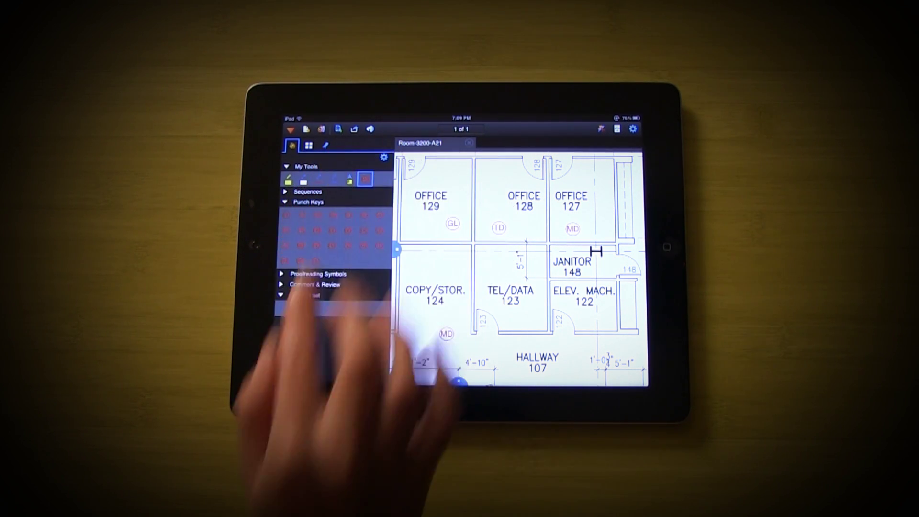
click(297, 288)
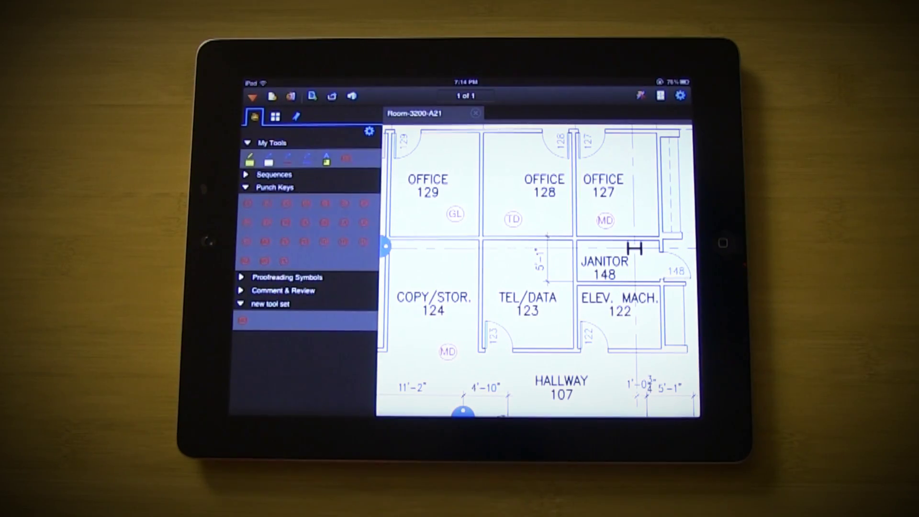
Import electrical.btx from Dropbox and place an Electrical Tool Set symbol in COPY/STOR. 124.
click(312, 95)
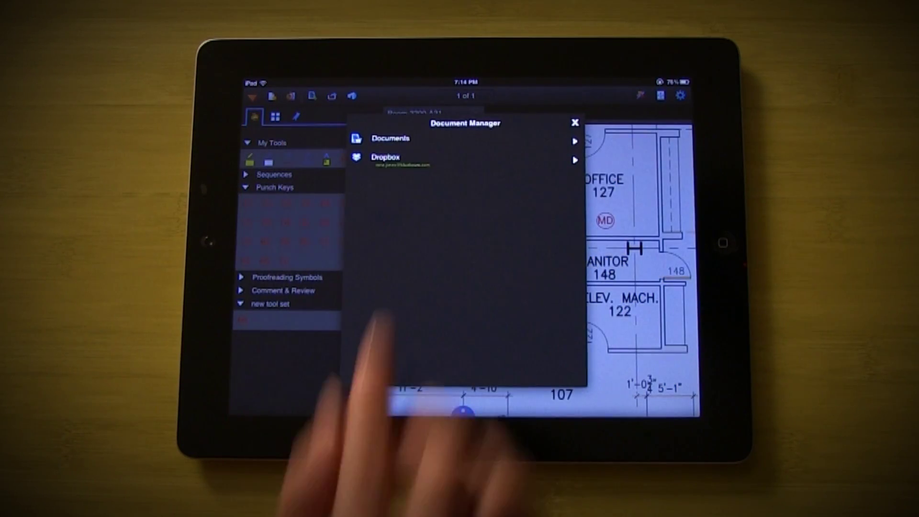
click(403, 158)
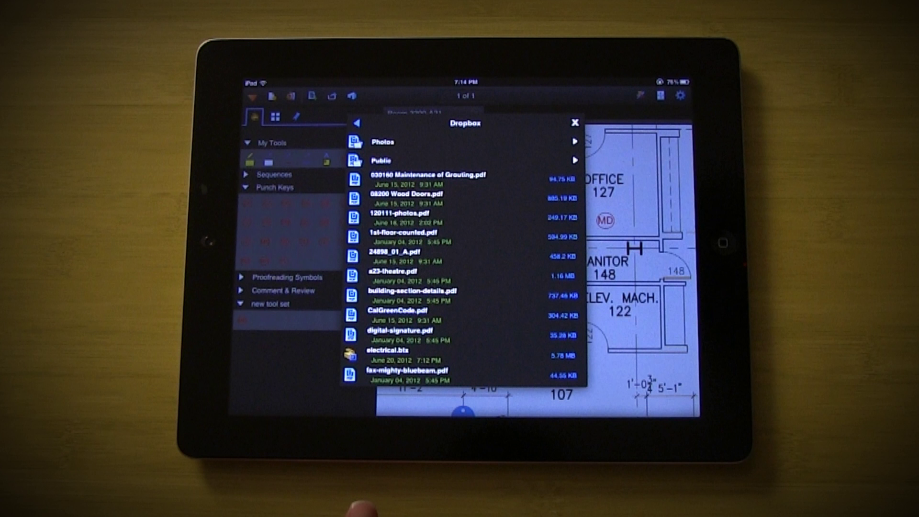
click(402, 353)
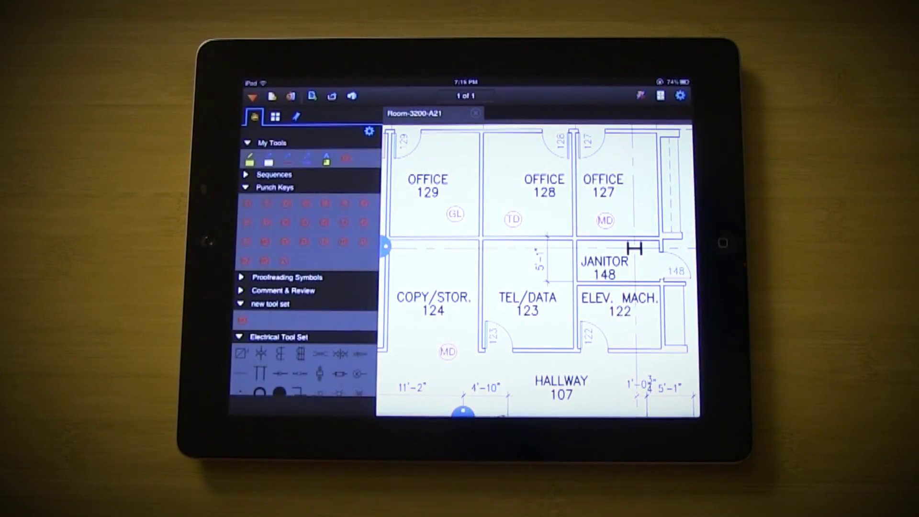
click(300, 354)
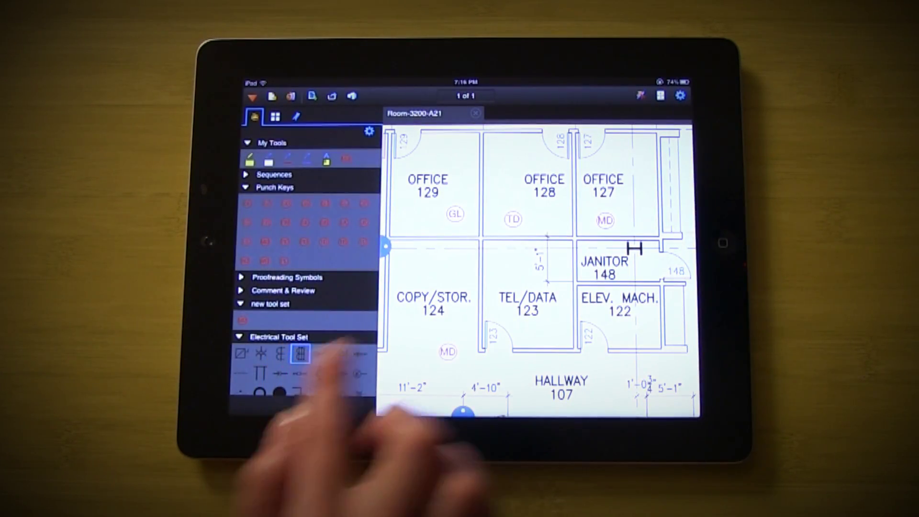
click(442, 259)
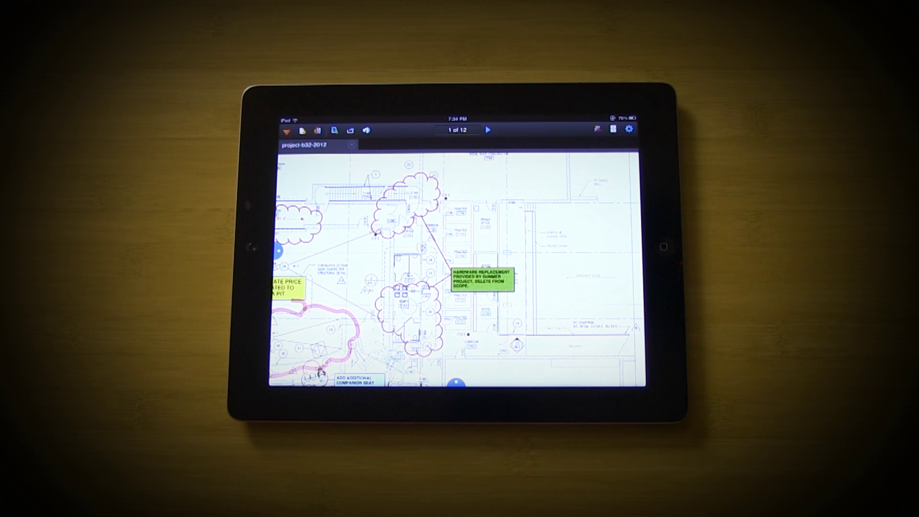
Show the Markups List, select the cloud polygon, sort by Subject, and bring up Manage Columns.
drag(456, 384, 456, 287)
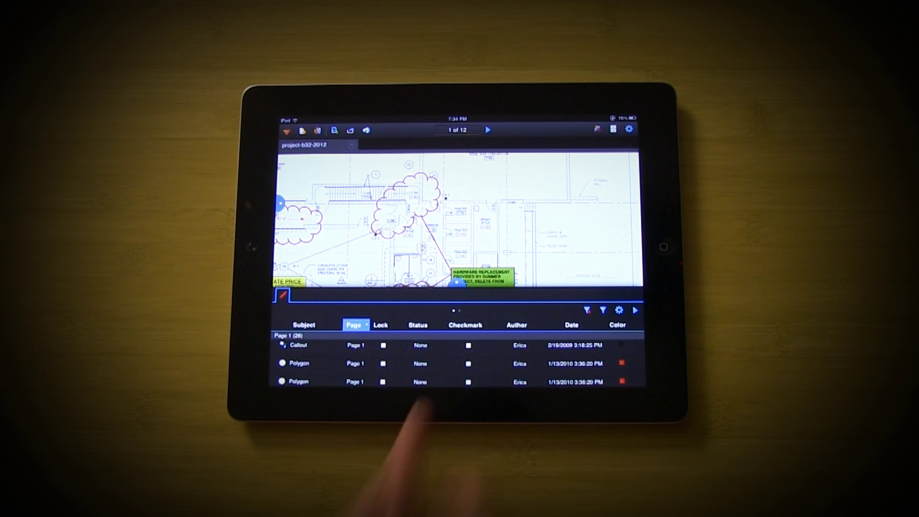
mouse_move(517, 359)
mouse_down()
mouse_move(323, 360)
mouse_move(539, 352)
mouse_up()
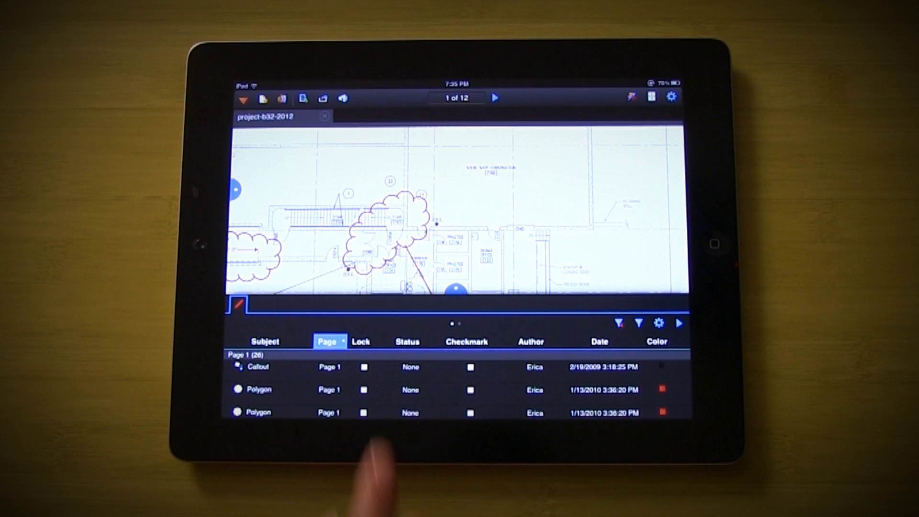
click(259, 390)
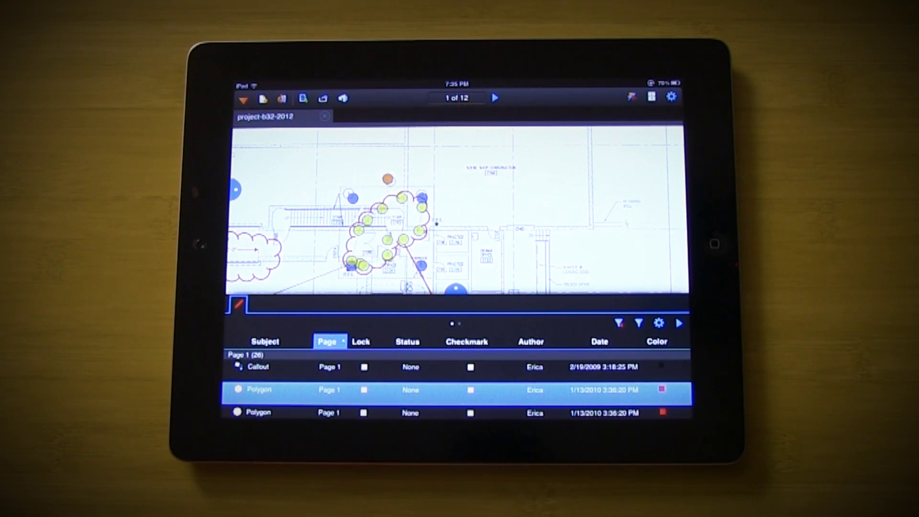
scroll(324, 391, down, 1)
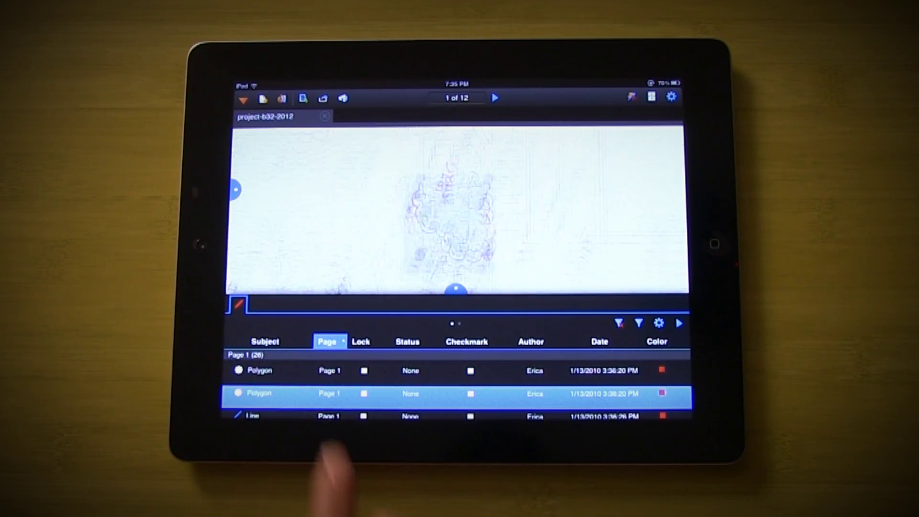
scroll(453, 392, down, 2)
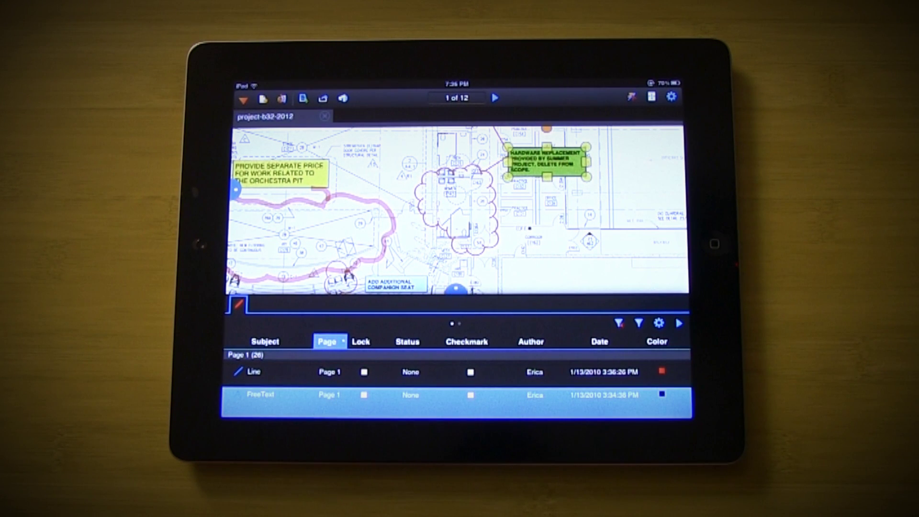
click(266, 342)
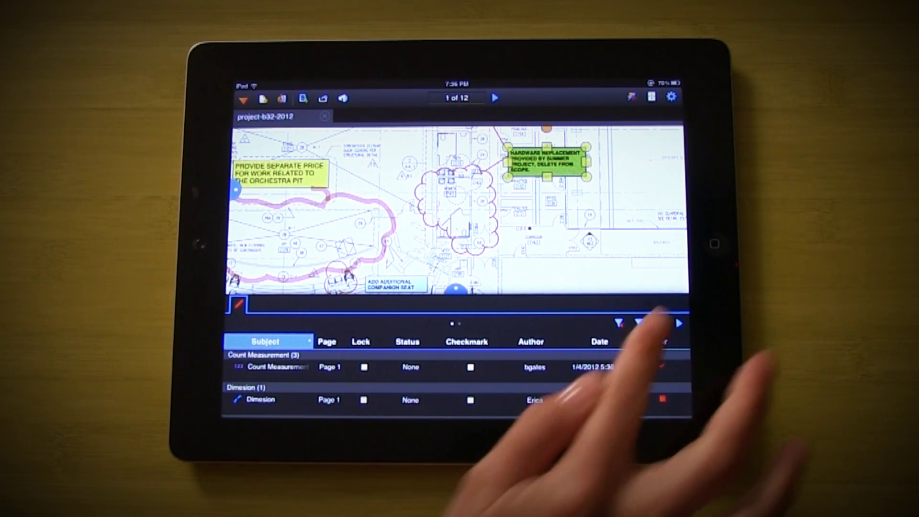
click(659, 324)
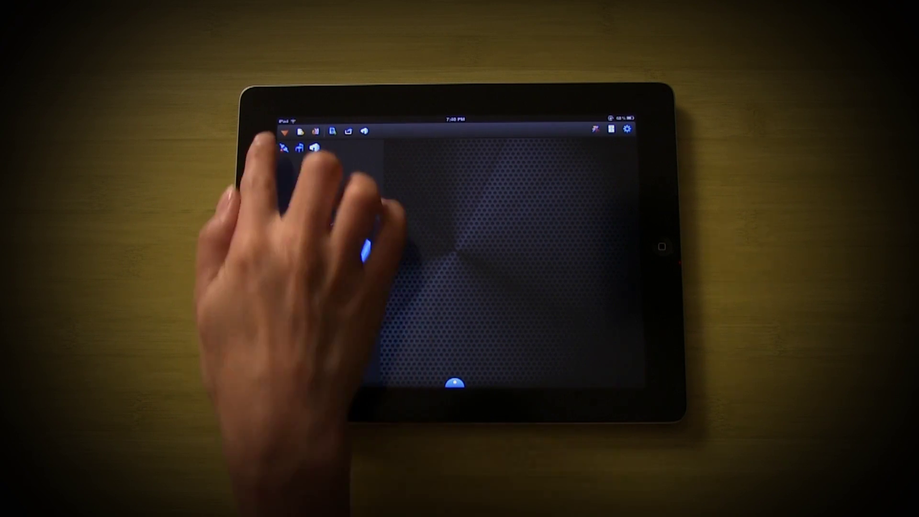
Create Studio session 'Session' sharing Resort-Building10-A2.pdf and dismiss the invite dialog.
click(284, 148)
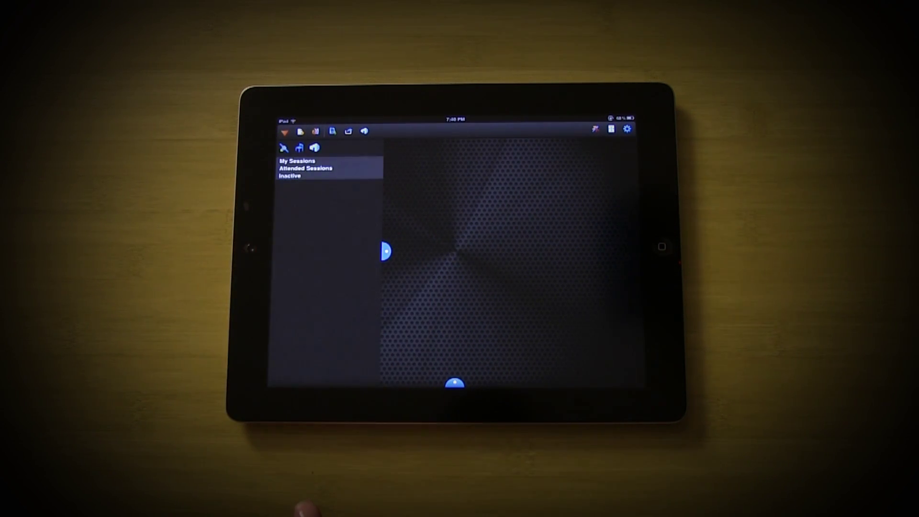
click(301, 131)
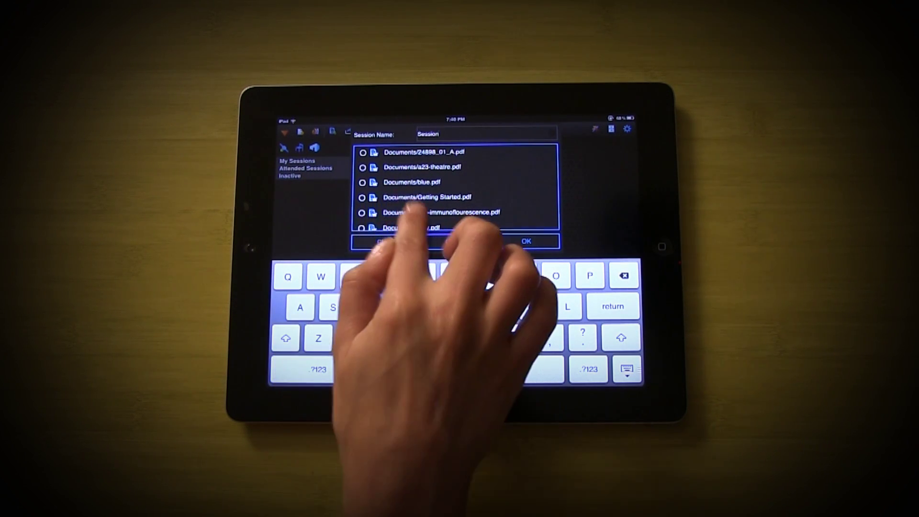
scroll(456, 194, down, 4)
scroll(455, 187, down, 4)
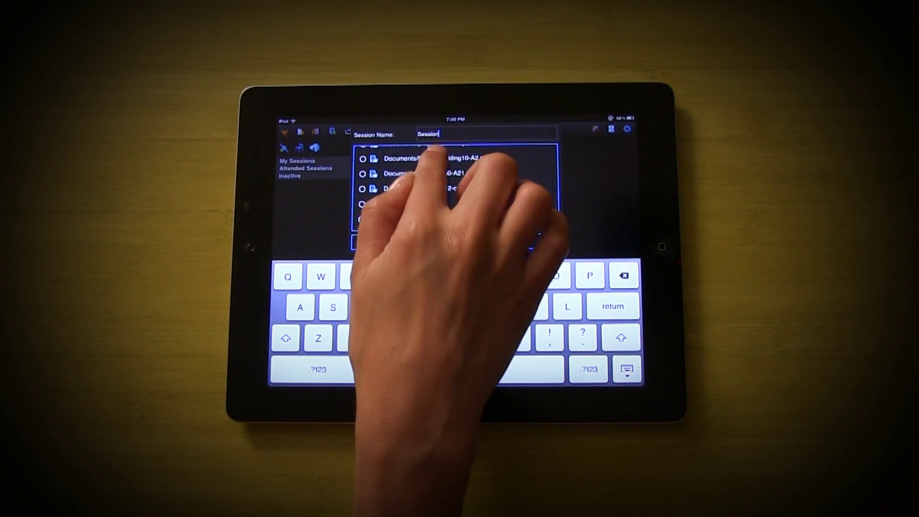
click(431, 161)
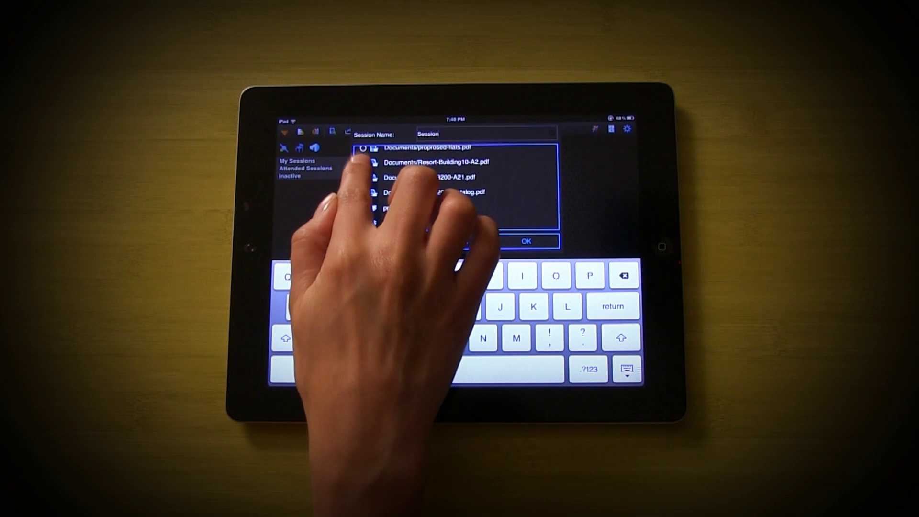
click(457, 242)
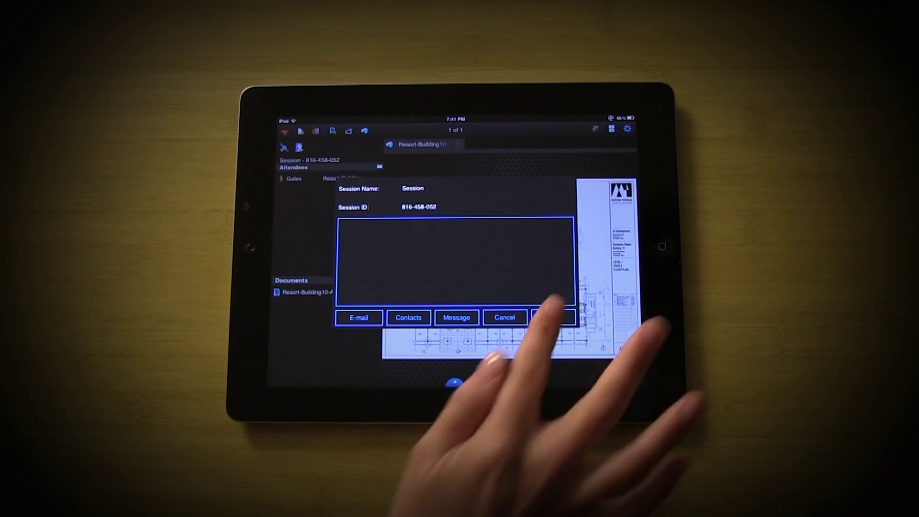
click(554, 317)
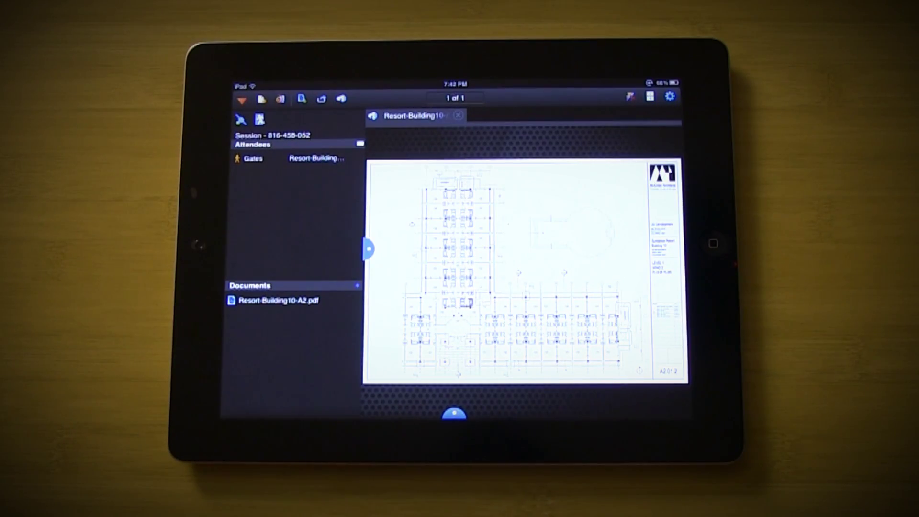
Upload blue.pdf and wilhome.pdf to the session's documents.
click(357, 285)
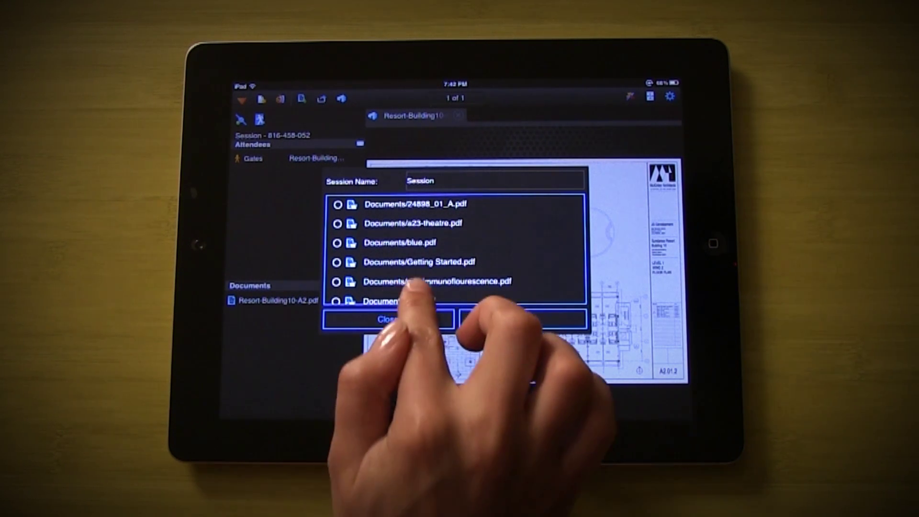
scroll(431, 273, down, 2)
click(337, 201)
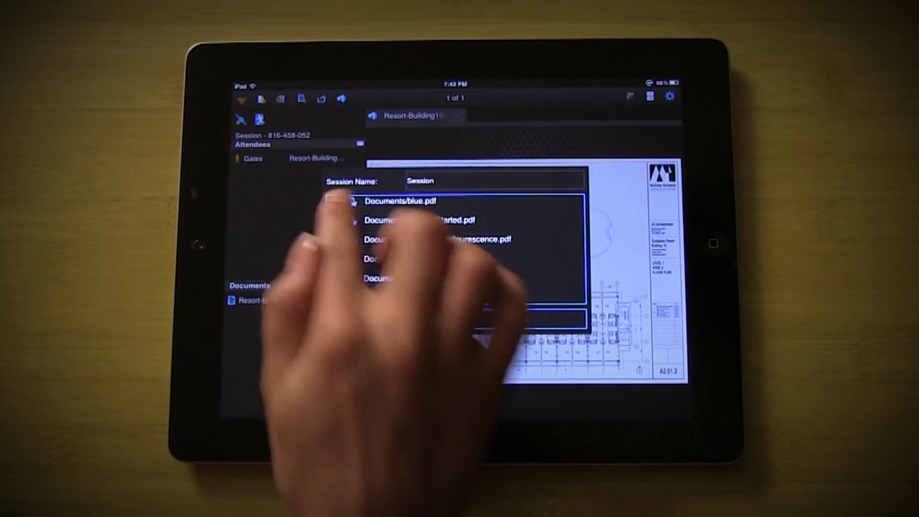
scroll(431, 274, down, 3)
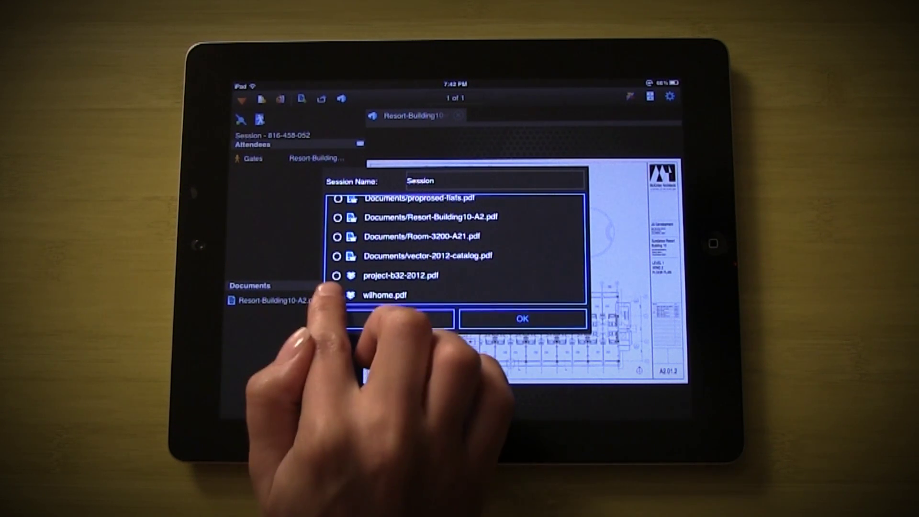
click(522, 319)
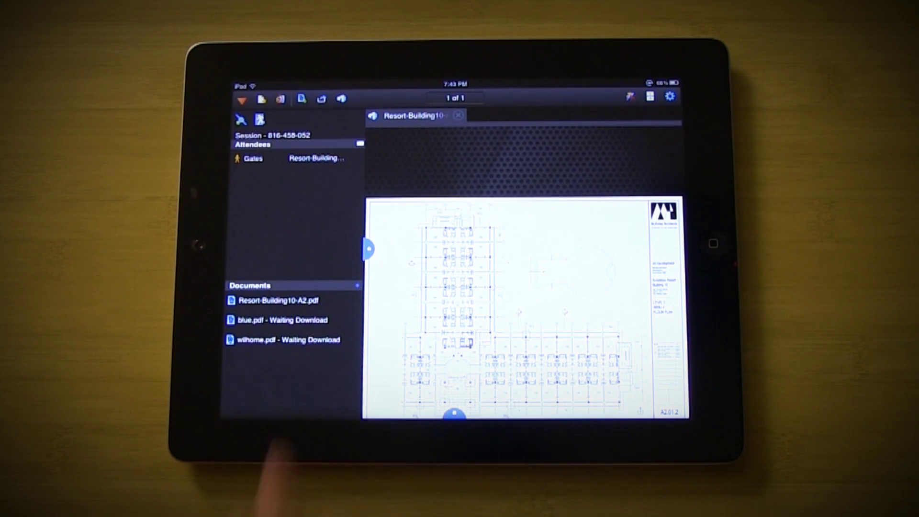
Invite an attendee to the session by e-mail address.
click(360, 143)
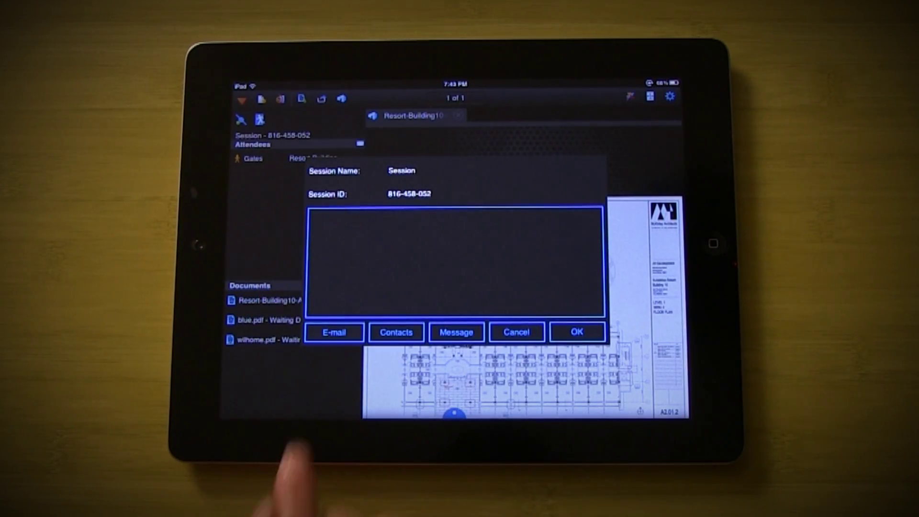
click(333, 332)
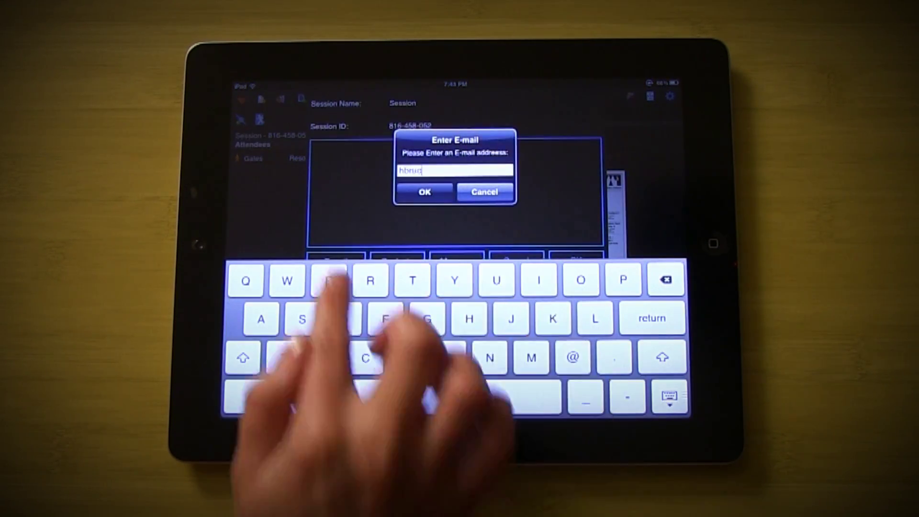
click(424, 192)
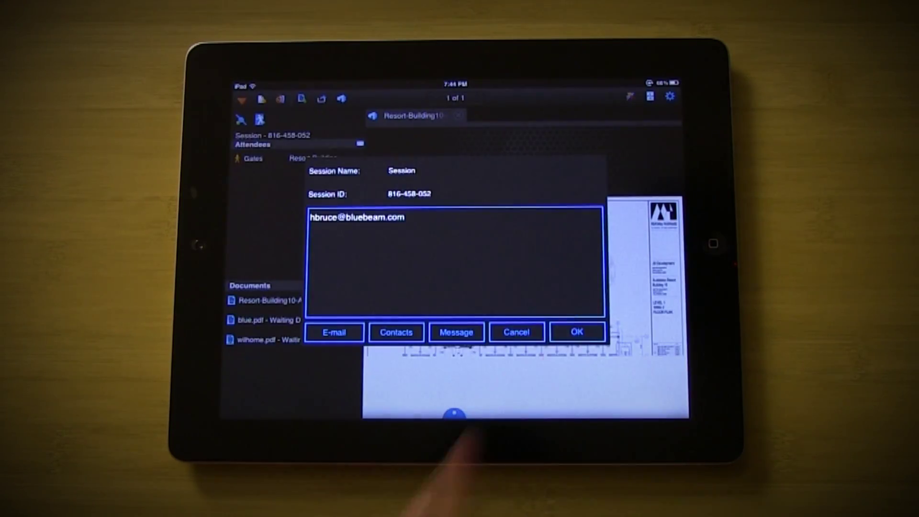
click(577, 333)
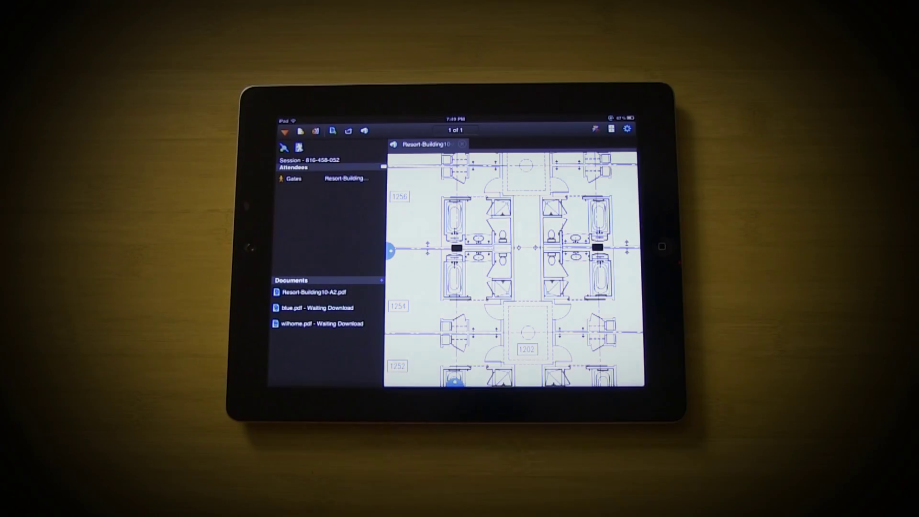
Place a cloud markup over the bathroom fixtures near room 1256.
click(595, 129)
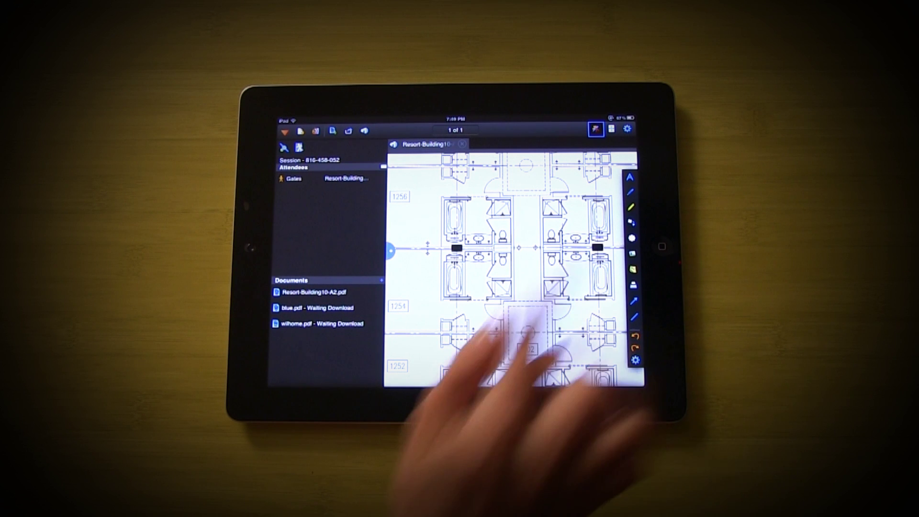
click(632, 238)
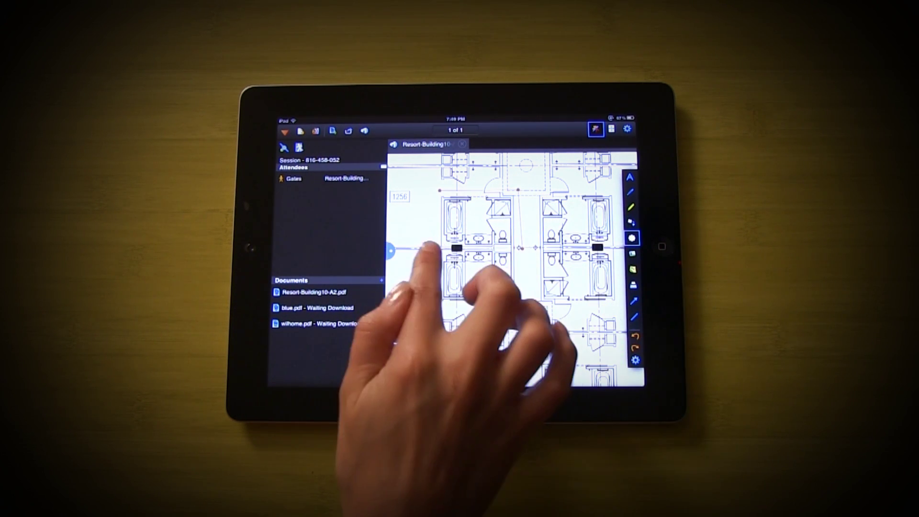
click(455, 250)
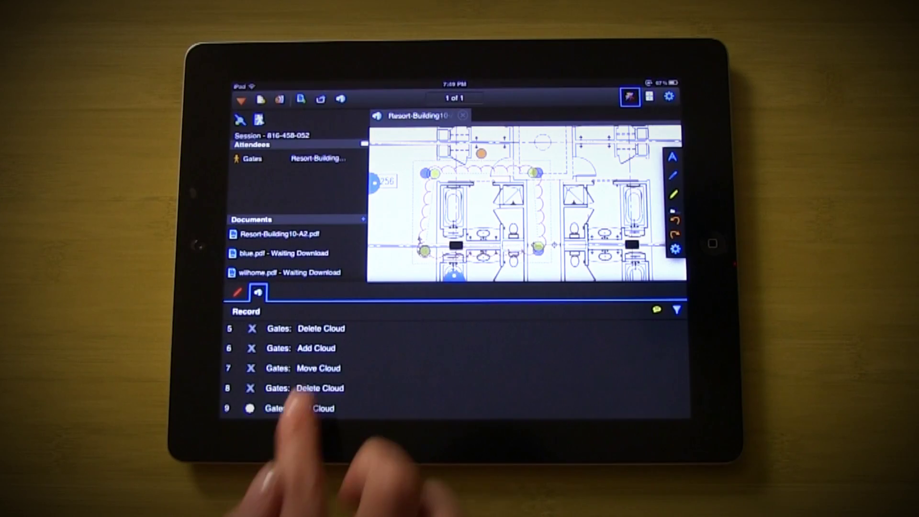
scroll(338, 352, up, 4)
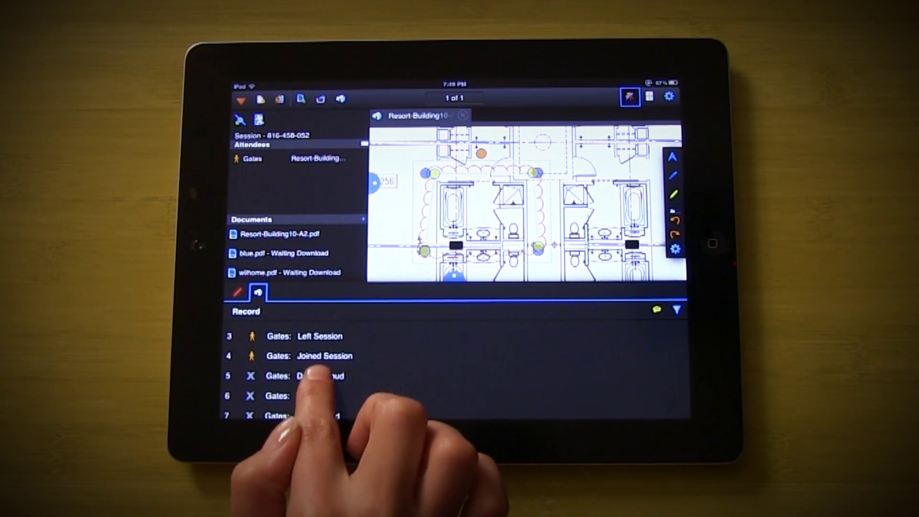
Jump to the Delete Cloud record entry, then draw a yellow highlighter checkmark on the Quick Guide page.
click(316, 376)
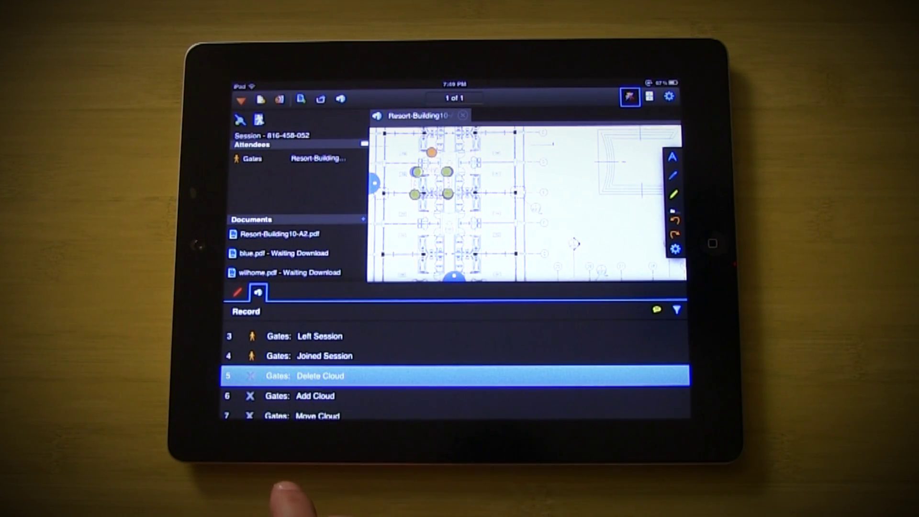
scroll(402, 388, down, 2)
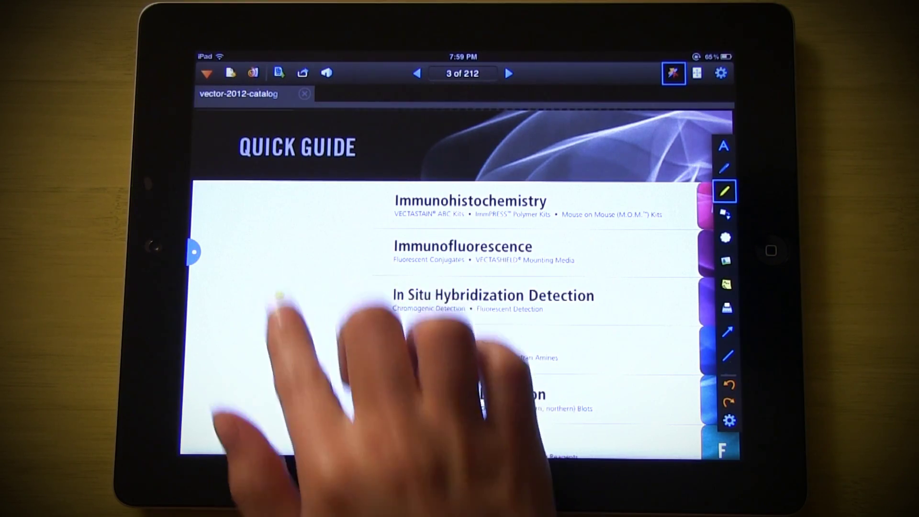
mouse_move(277, 294)
mouse_down()
mouse_move(292, 345)
mouse_move(521, 230)
mouse_up()
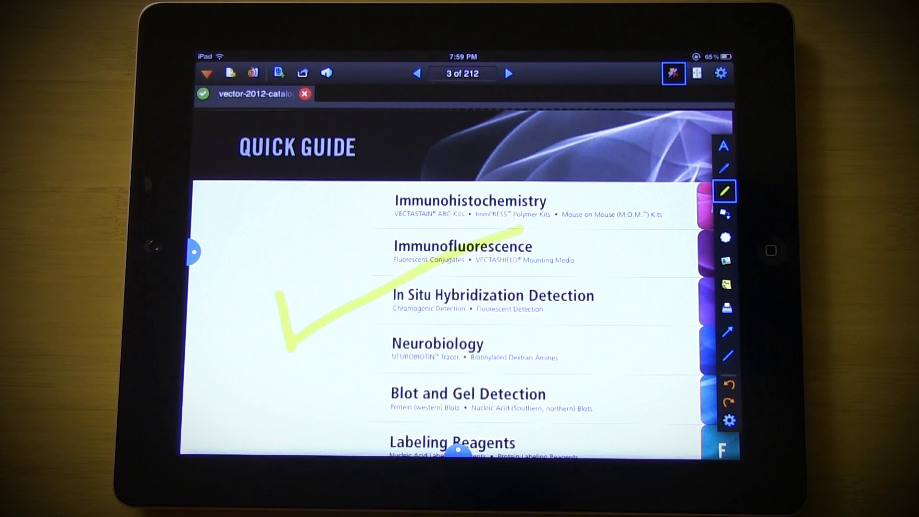